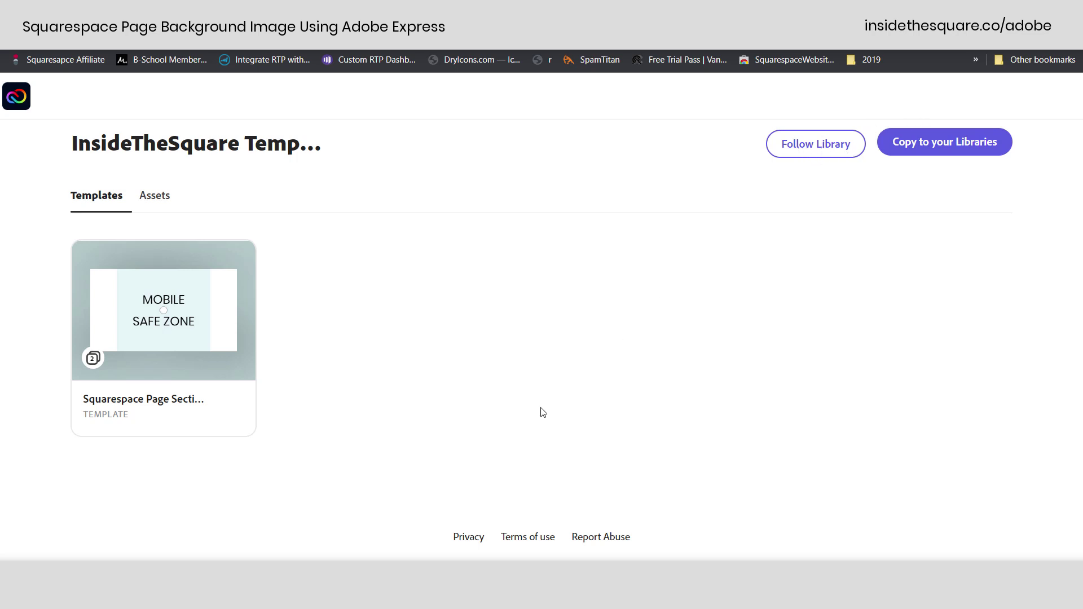
Step: Start a new design from the Squarespace section template and activate the 30-day free trial
{"action": "mouse_move", "coordinate": [195, 330]}
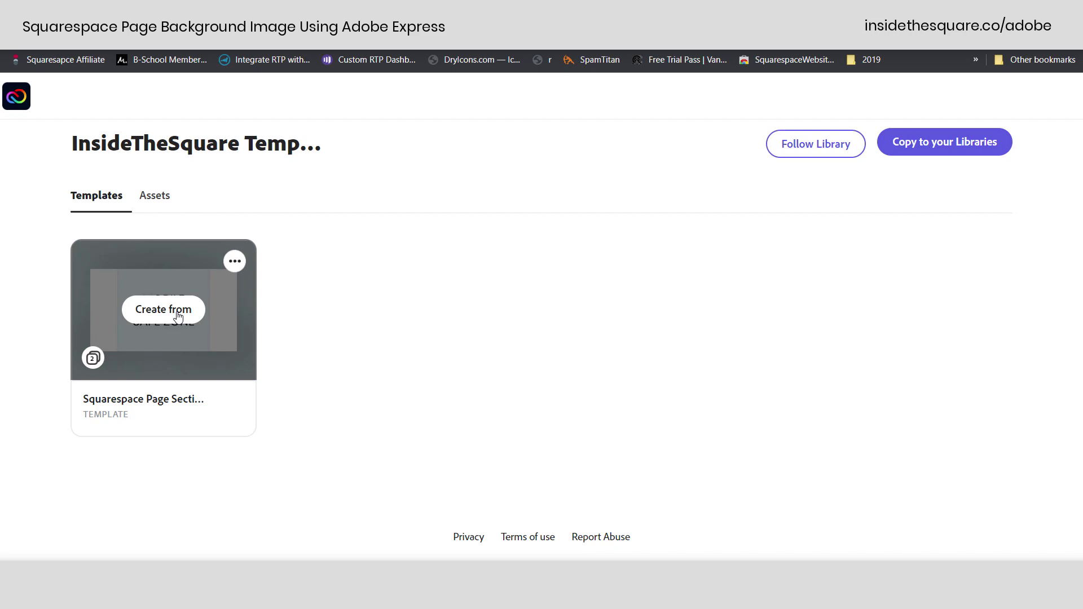
{"action": "left_click", "coordinate": [178, 316]}
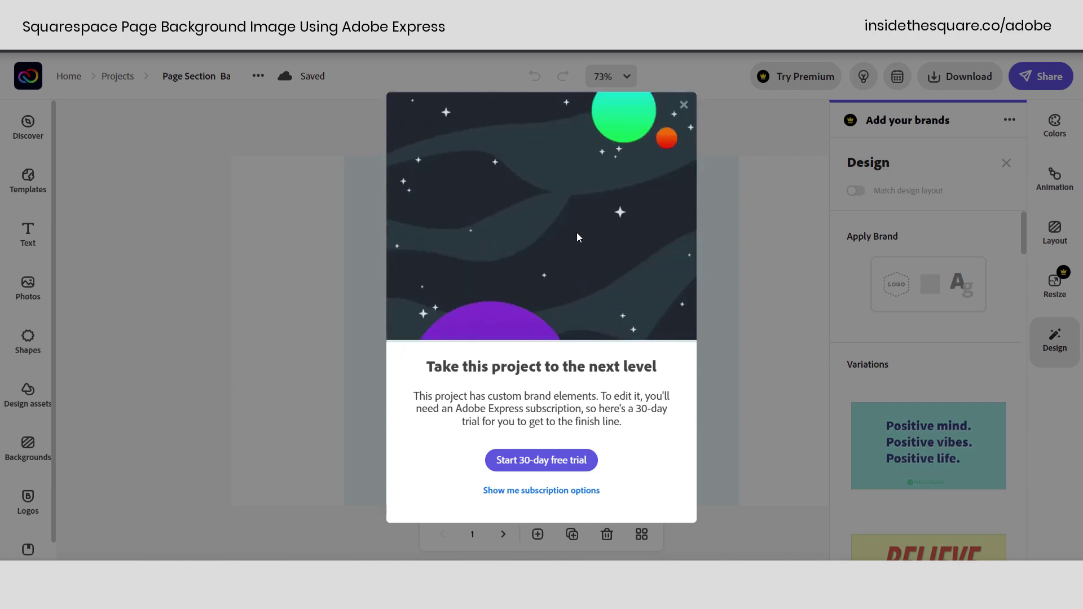
{"action": "left_click", "coordinate": [549, 465]}
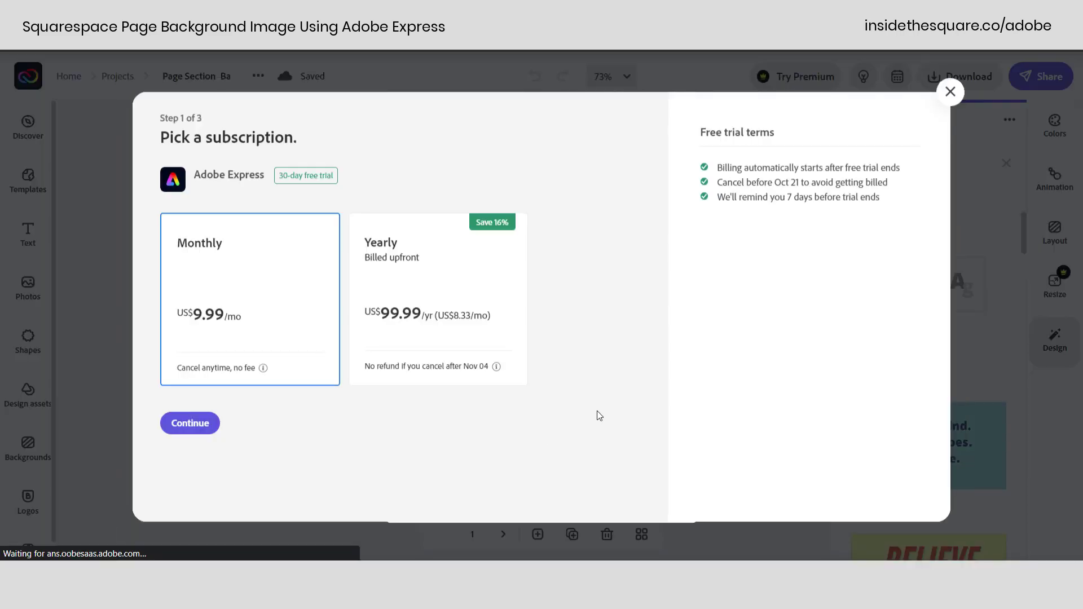
{"action": "left_click", "coordinate": [191, 427]}
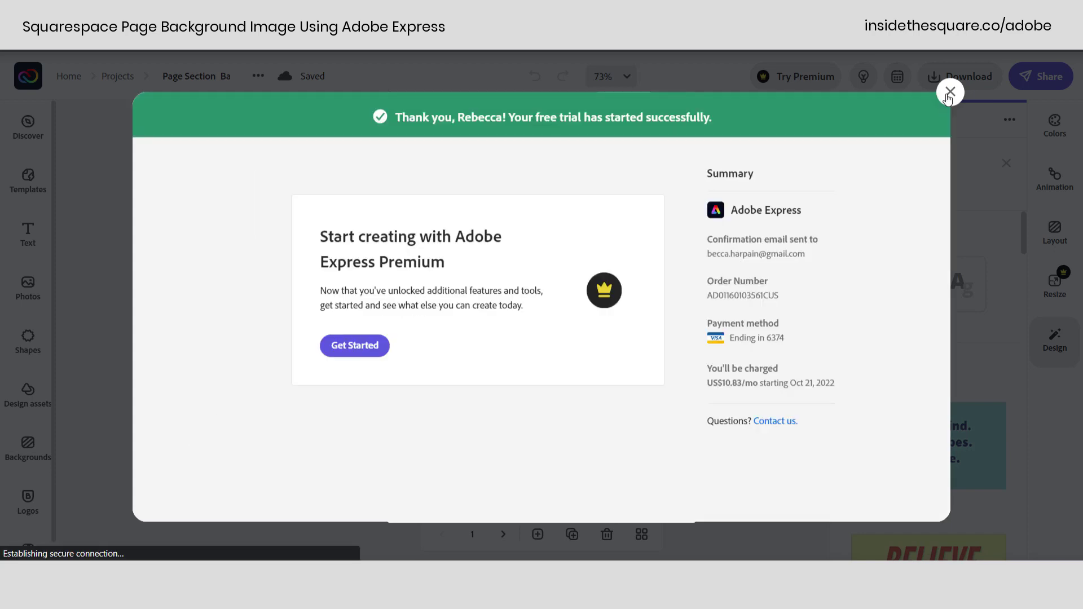
{"action": "left_click", "coordinate": [949, 92]}
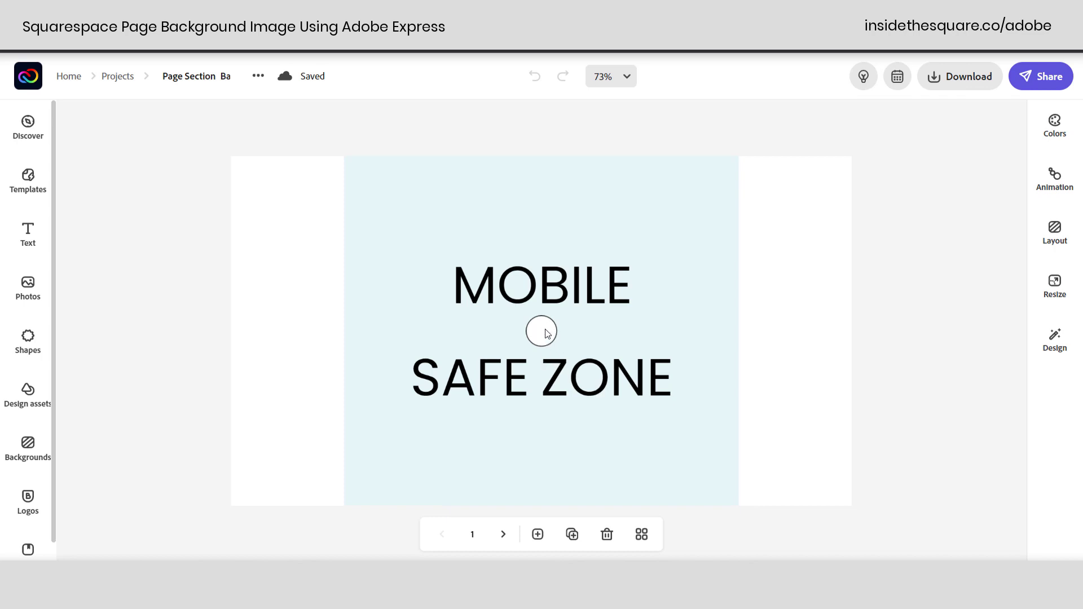
Step: Flip between pages 1 and 2, then open page 2 with the laptop photo from the all-pages view
{"action": "left_click", "coordinate": [504, 536]}
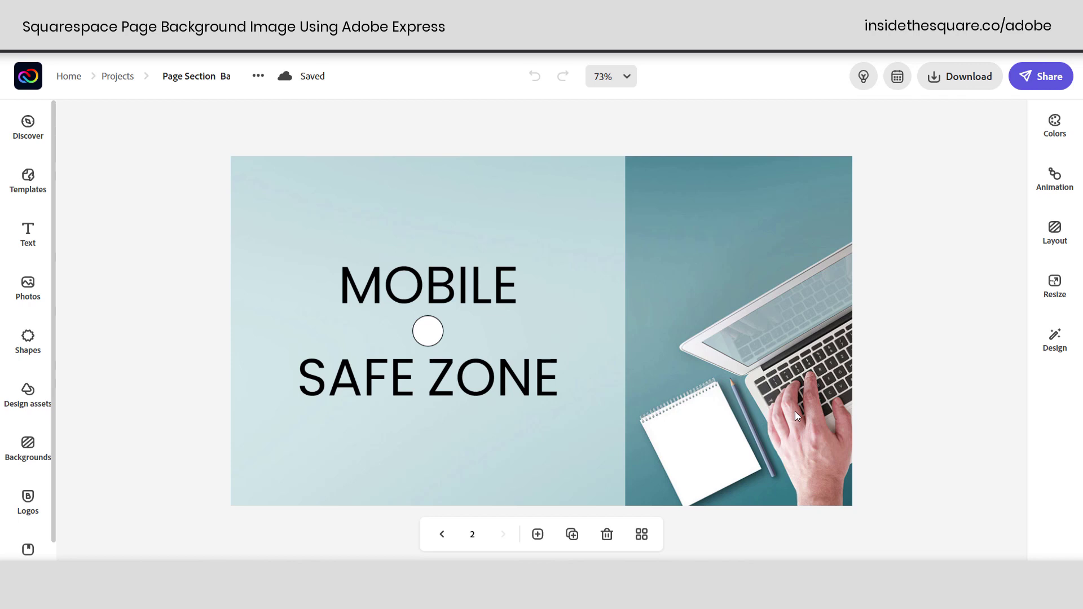
{"action": "left_click", "coordinate": [440, 534]}
{"action": "left_click", "coordinate": [504, 534]}
{"action": "left_click", "coordinate": [443, 535]}
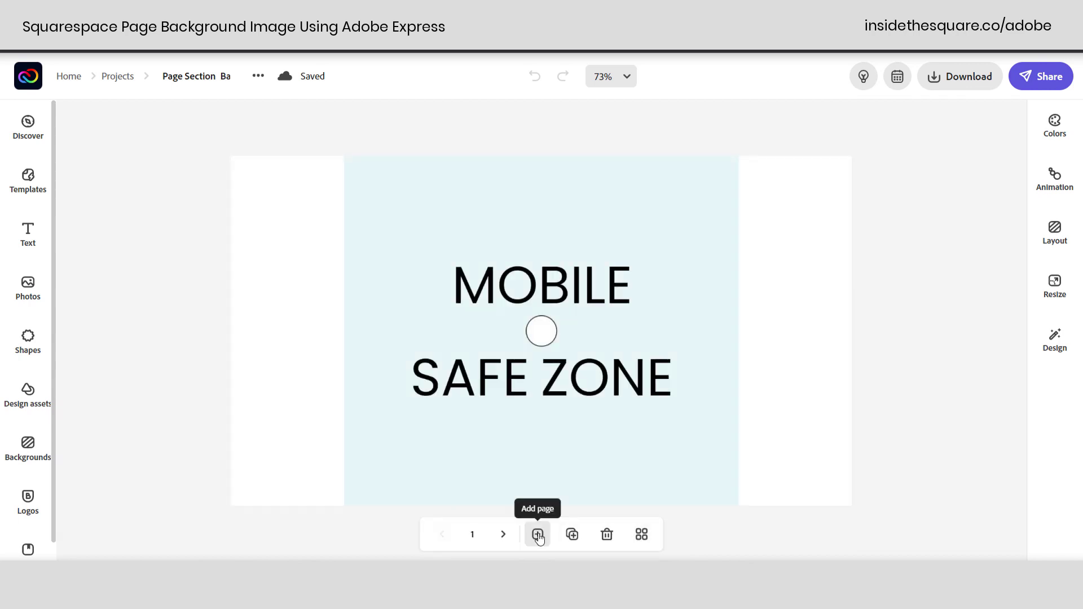
{"action": "left_click", "coordinate": [641, 535]}
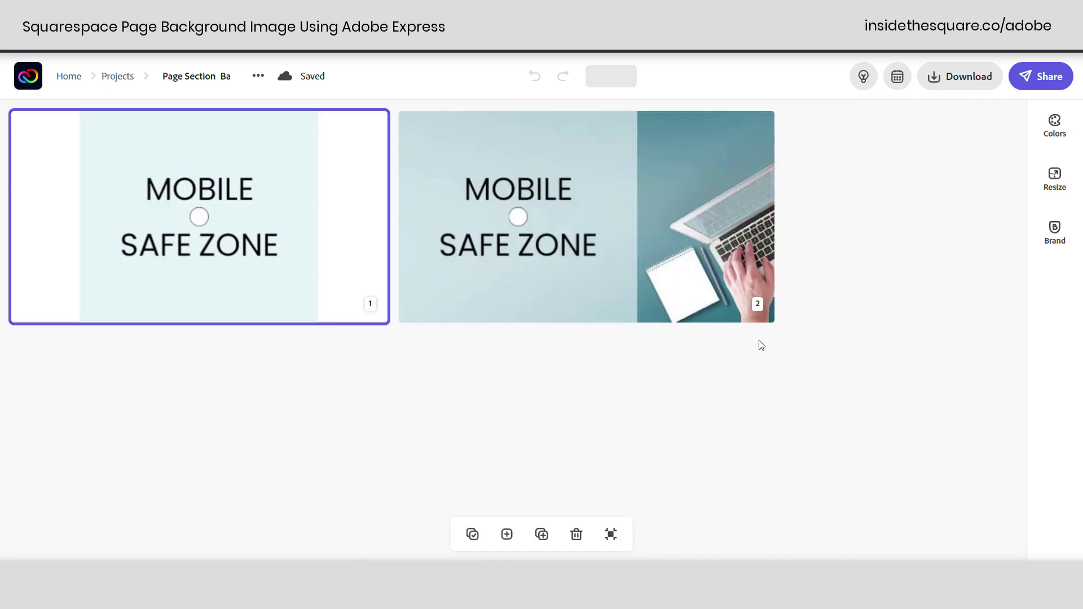
{"action": "double_click", "coordinate": [537, 280]}
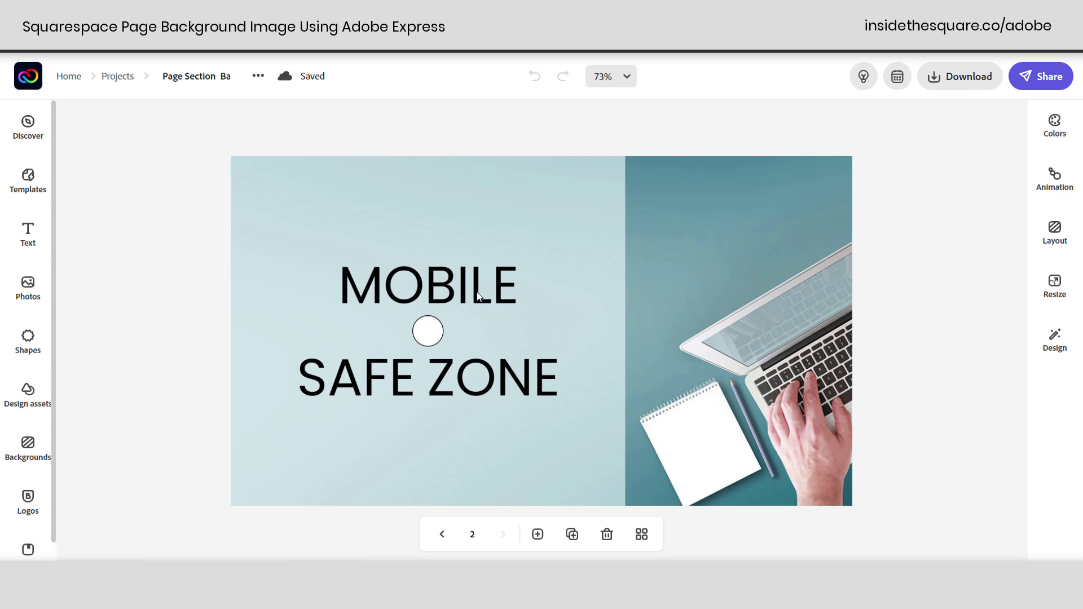
Step: Delete the grouped MOBILE SAFE ZONE text and circle, then select the laptop photo
{"action": "left_click", "coordinate": [437, 287]}
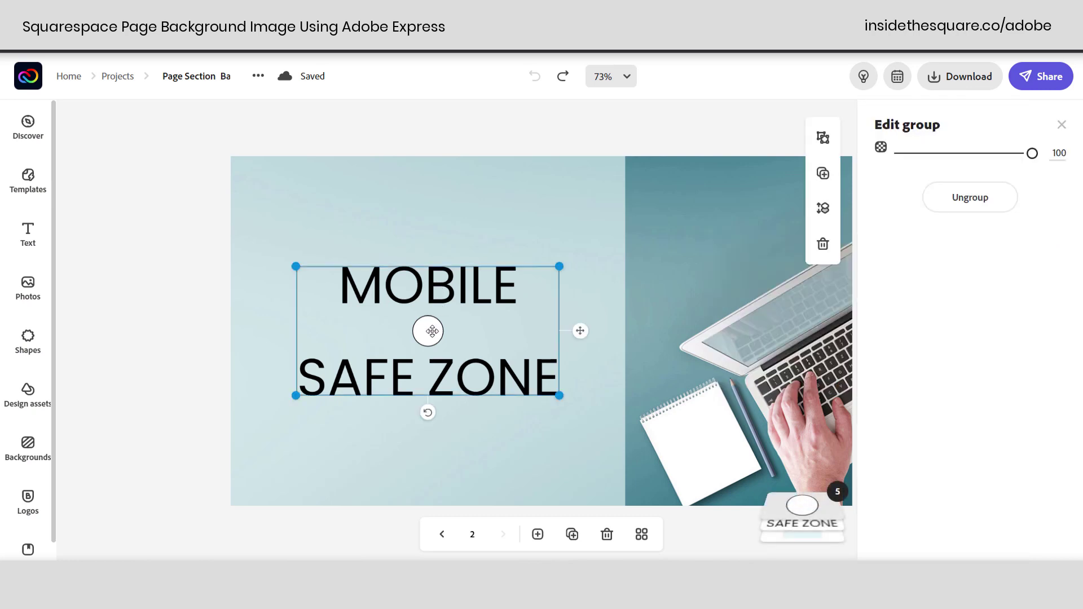
{"action": "left_click", "coordinate": [431, 330]}
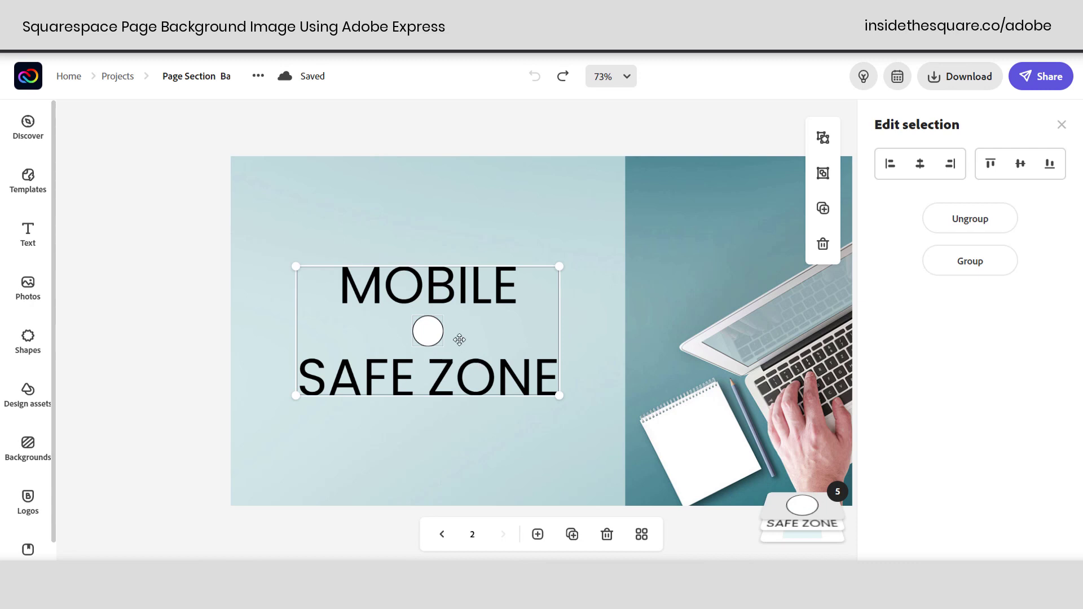
{"action": "key", "text": "Delete"}
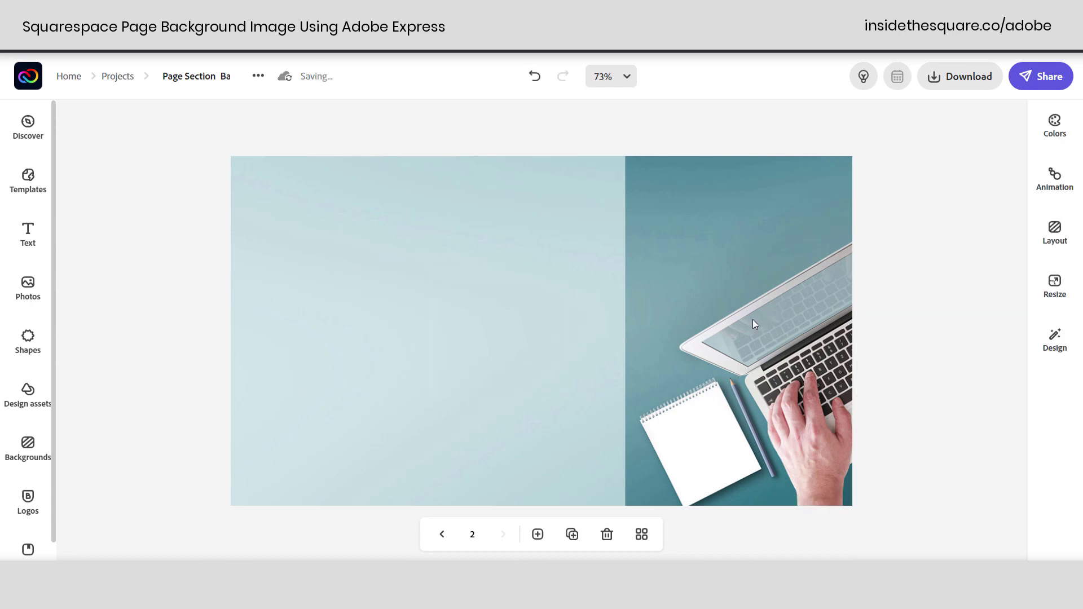
{"action": "left_click", "coordinate": [763, 335]}
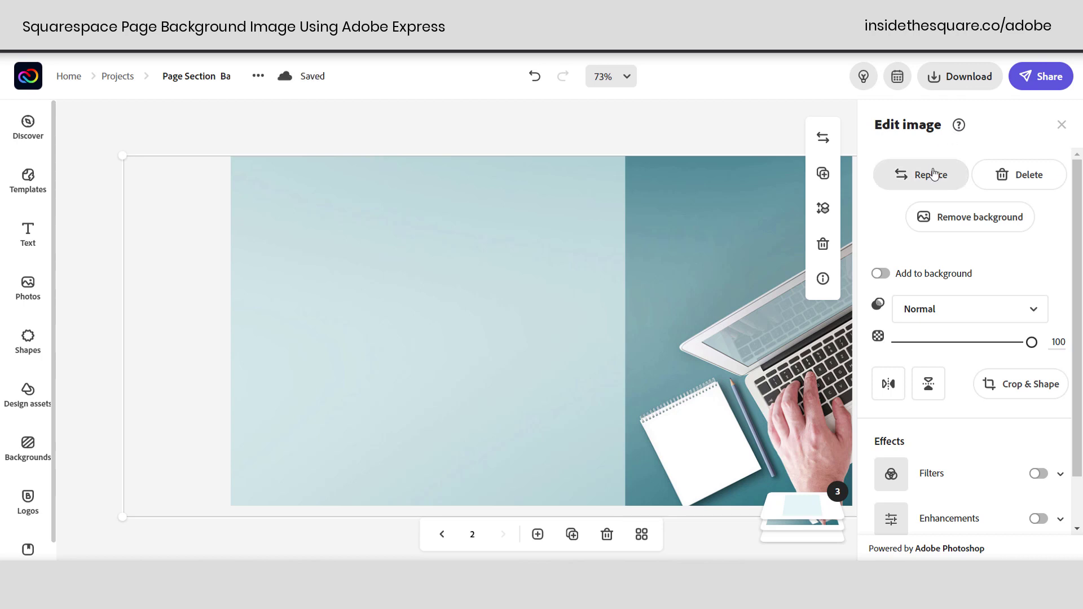
Step: Begin replacing the laptop photo by searching Adobe Stock for 'computer'
{"action": "left_click", "coordinate": [934, 175]}
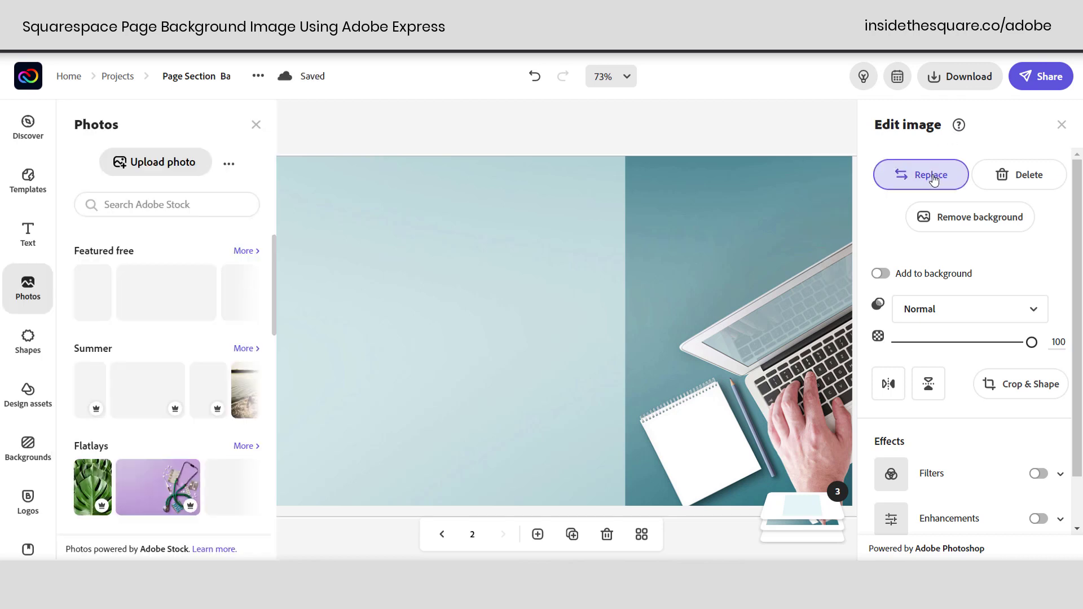
{"action": "type", "text": "computer"}
{"action": "key", "text": "Return"}
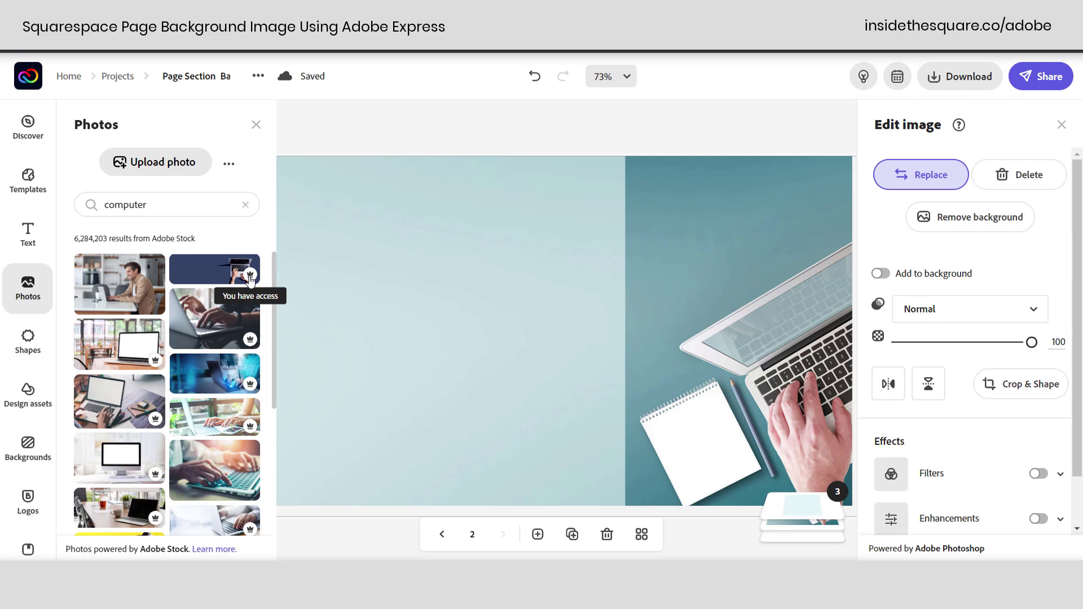
{"action": "scroll", "coordinate": [191, 386], "scroll_direction": "down", "scroll_amount": 3}
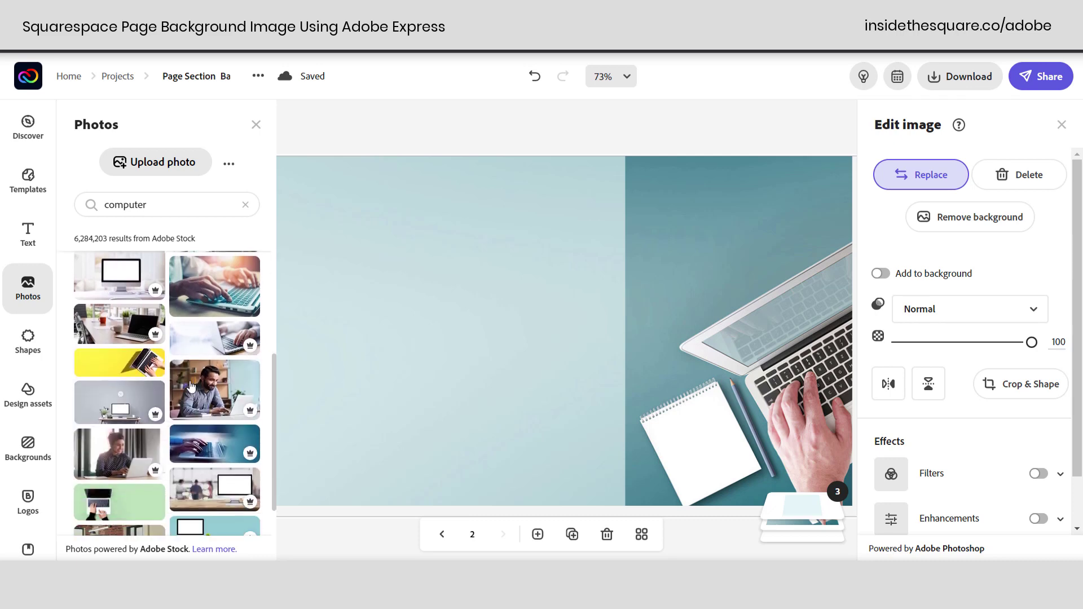
{"action": "left_click_drag", "start_coordinate": [147, 205], "coordinate": [93, 203]}
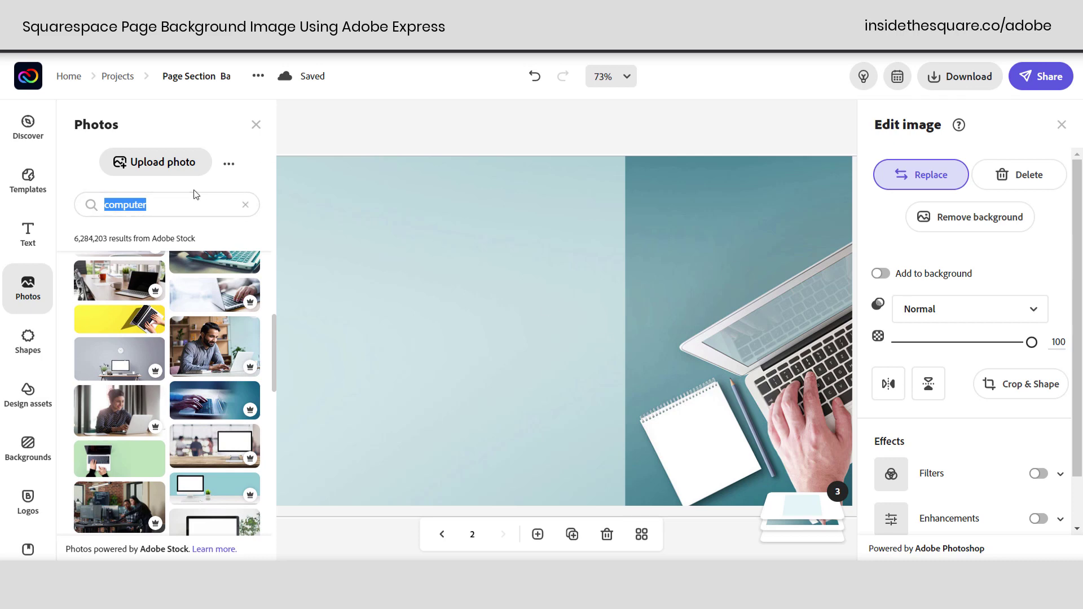
Step: Search for 'books' instead and swap in the photo of pale books in a row
{"action": "type", "text": "books"}
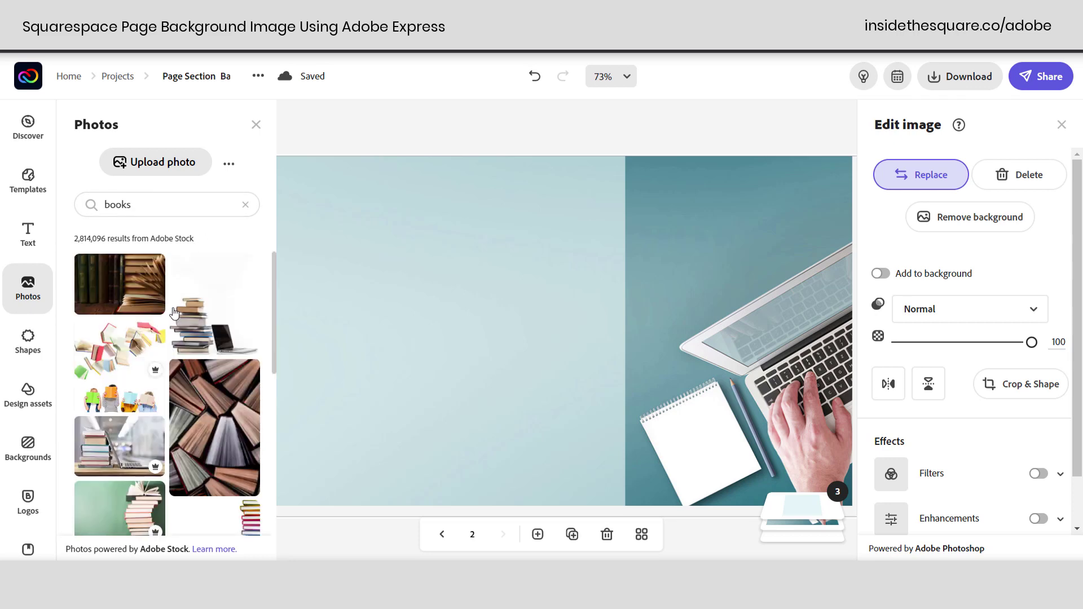
{"action": "scroll", "coordinate": [174, 313], "scroll_direction": "down", "scroll_amount": 3}
{"action": "scroll", "coordinate": [174, 314], "scroll_direction": "down", "scroll_amount": 5}
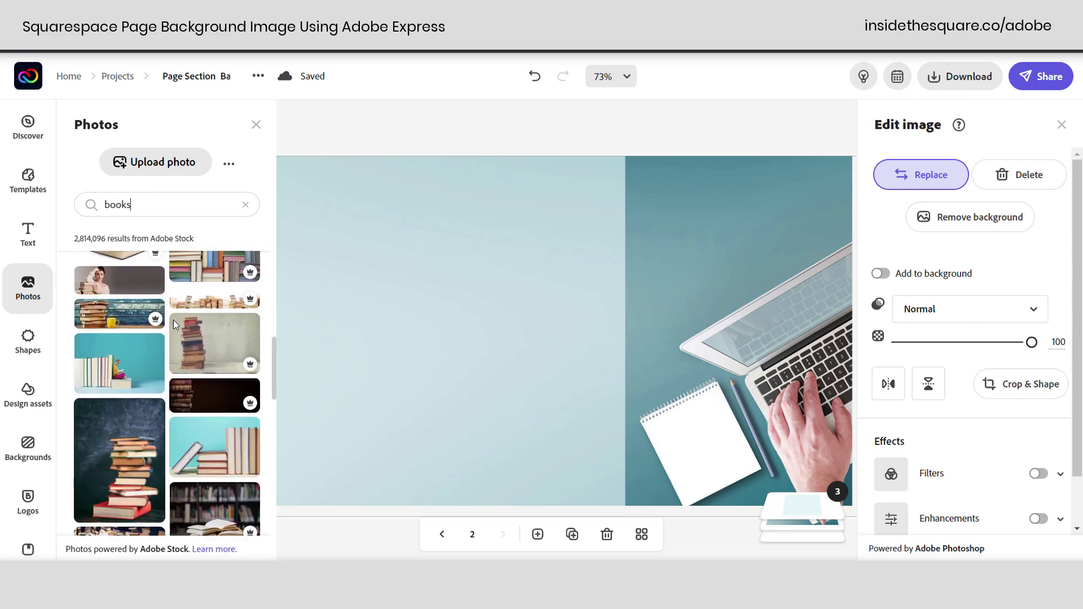
{"action": "scroll", "coordinate": [174, 320], "scroll_direction": "down", "scroll_amount": 5}
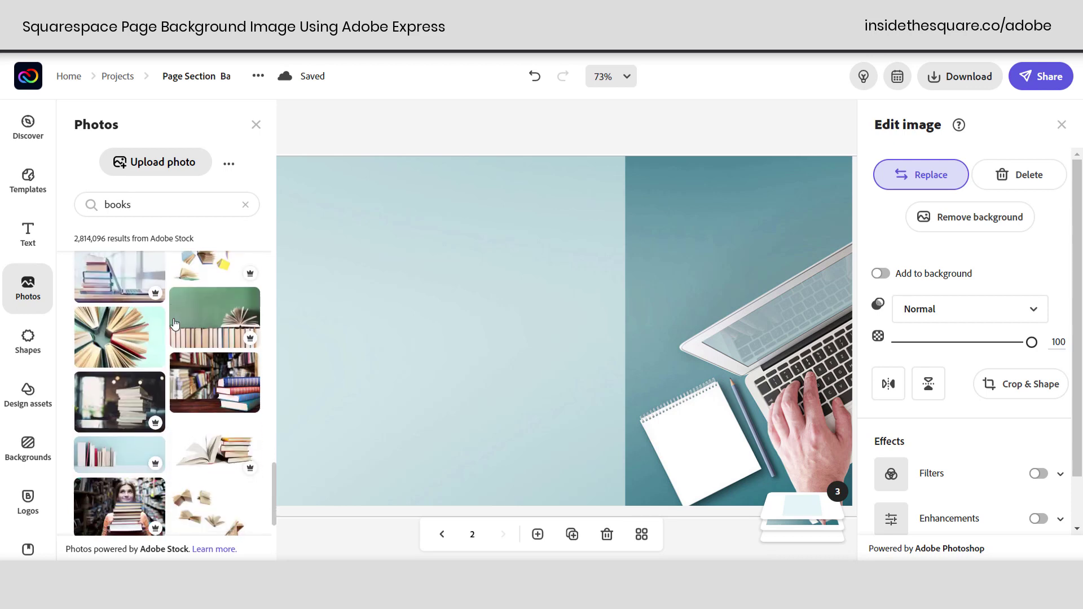
{"action": "left_click", "coordinate": [126, 467]}
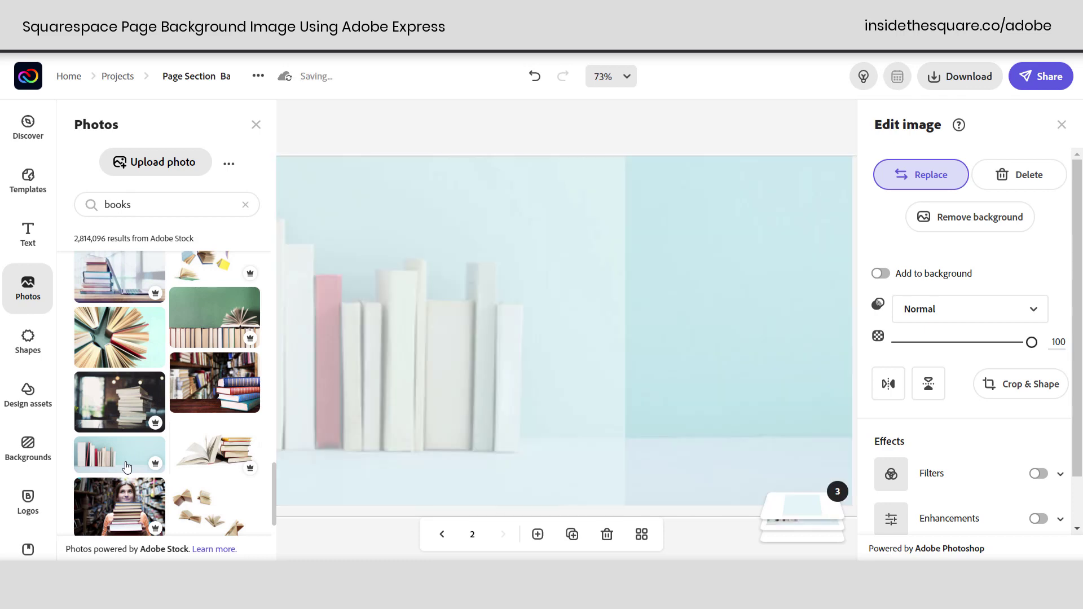
{"action": "left_click", "coordinate": [257, 125]}
{"action": "left_click", "coordinate": [628, 77]}
Step: Zoom out and send the translucent overlay shape behind the books photo
{"action": "left_click", "coordinate": [580, 135]}
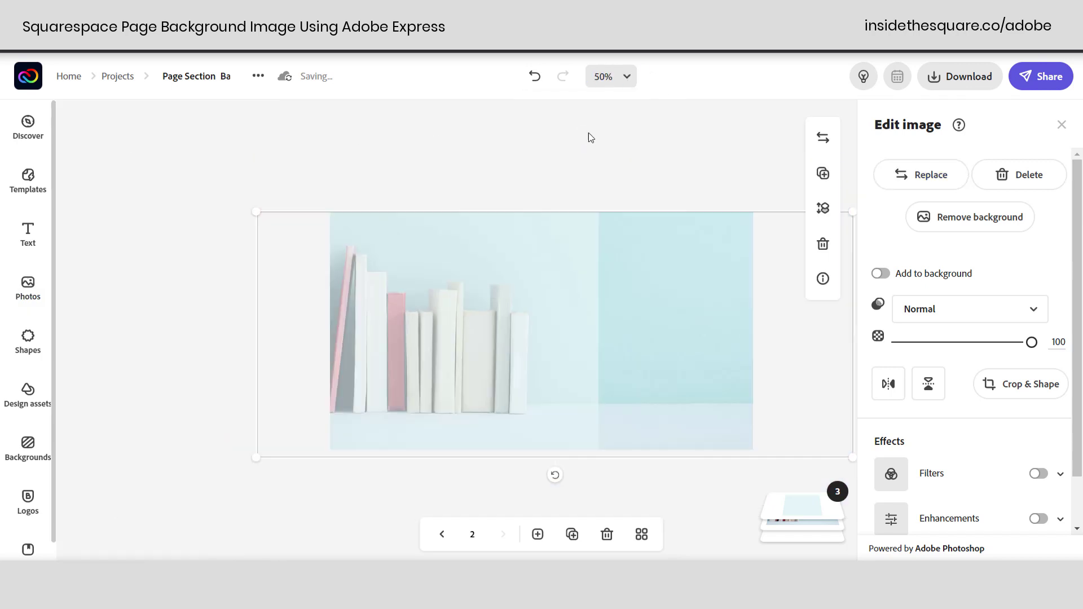
{"action": "left_click", "coordinate": [720, 500]}
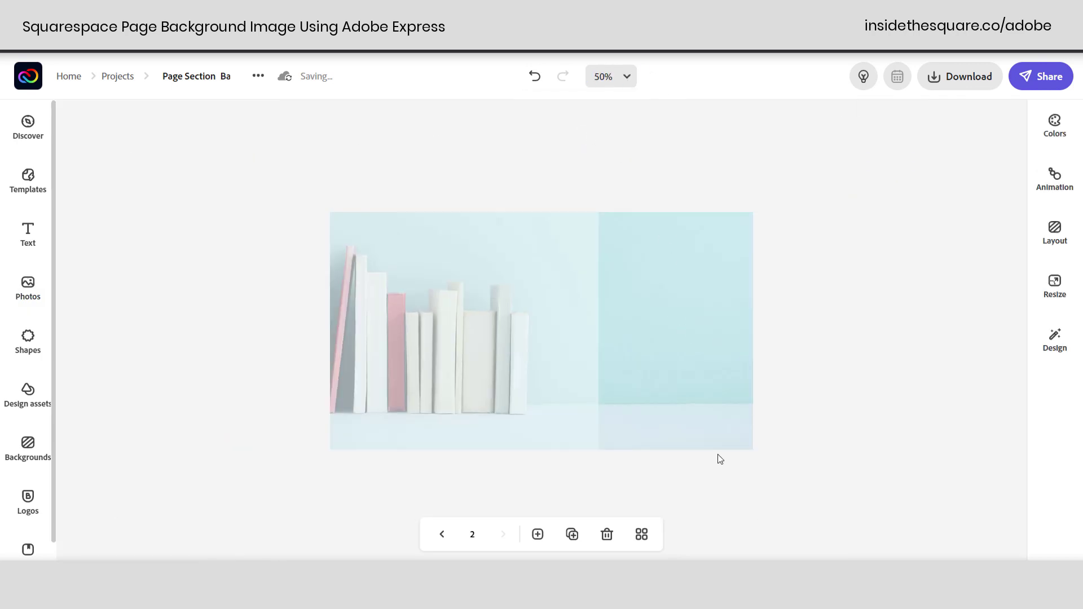
{"action": "left_click", "coordinate": [593, 219]}
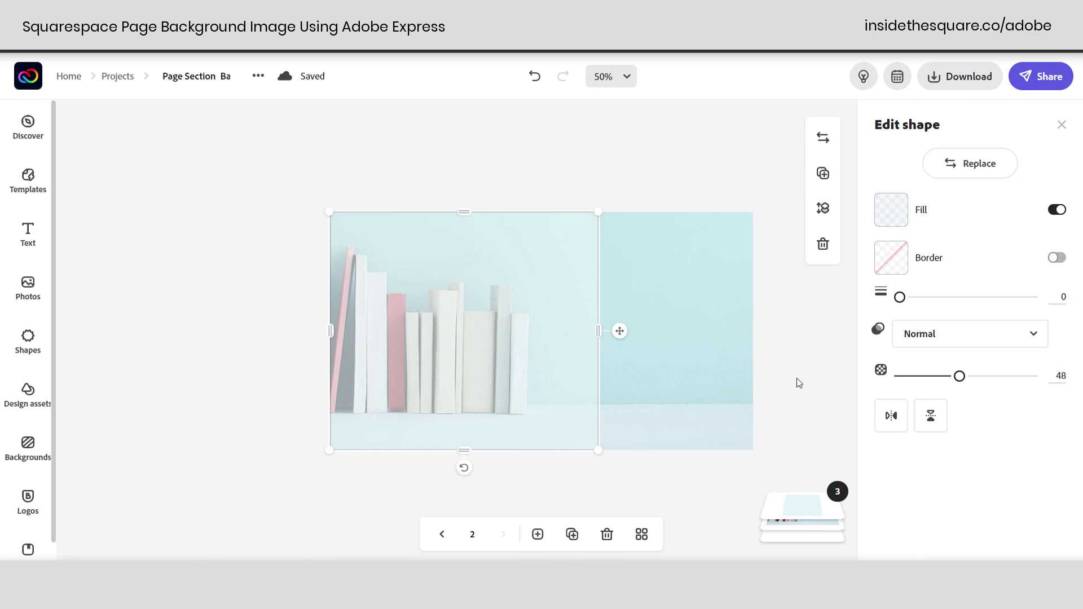
{"action": "left_click", "coordinate": [824, 212]}
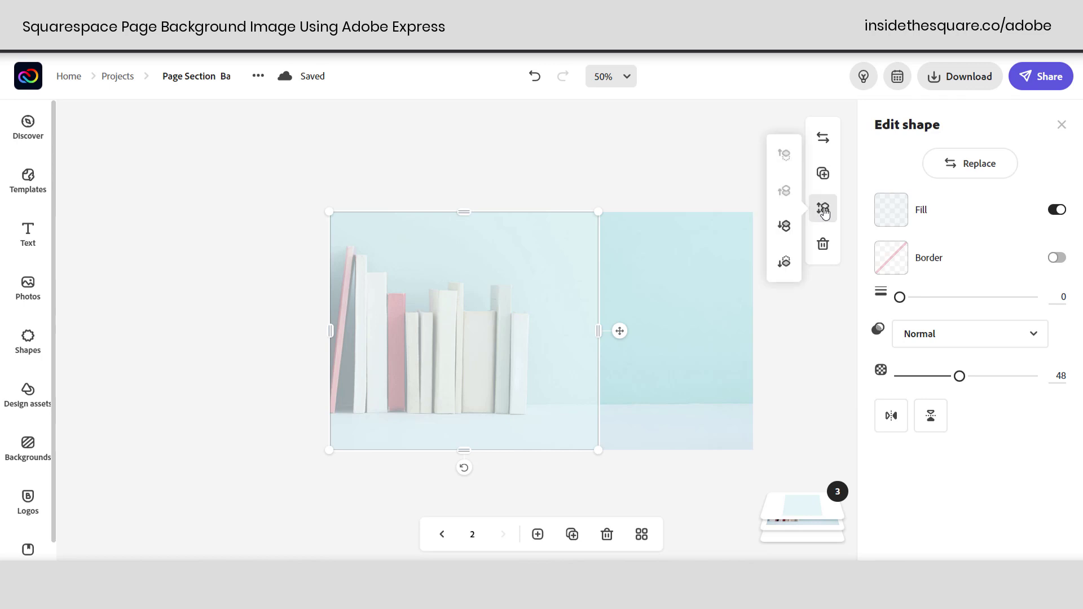
{"action": "left_click", "coordinate": [785, 263]}
{"action": "left_click", "coordinate": [797, 344]}
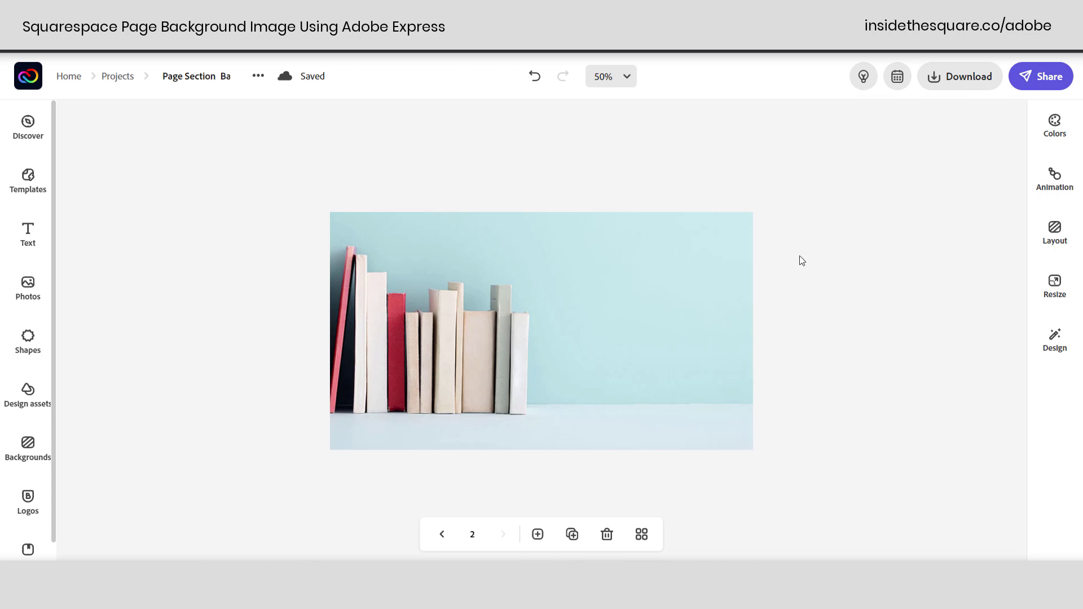
Step: Download this page of the books design as a PNG
{"action": "left_click", "coordinate": [936, 82]}
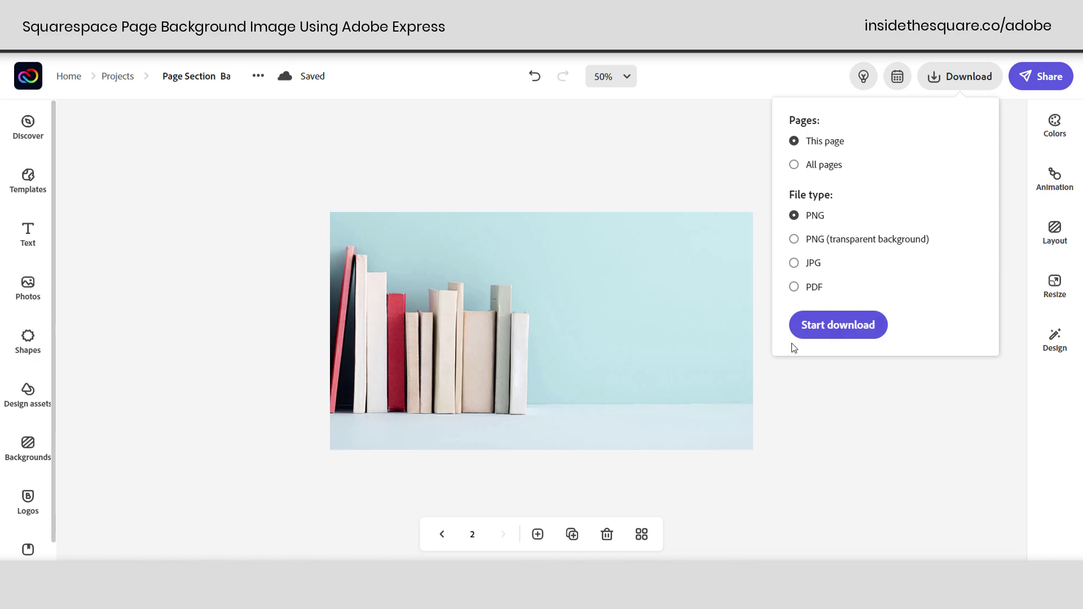
{"action": "left_click", "coordinate": [831, 331]}
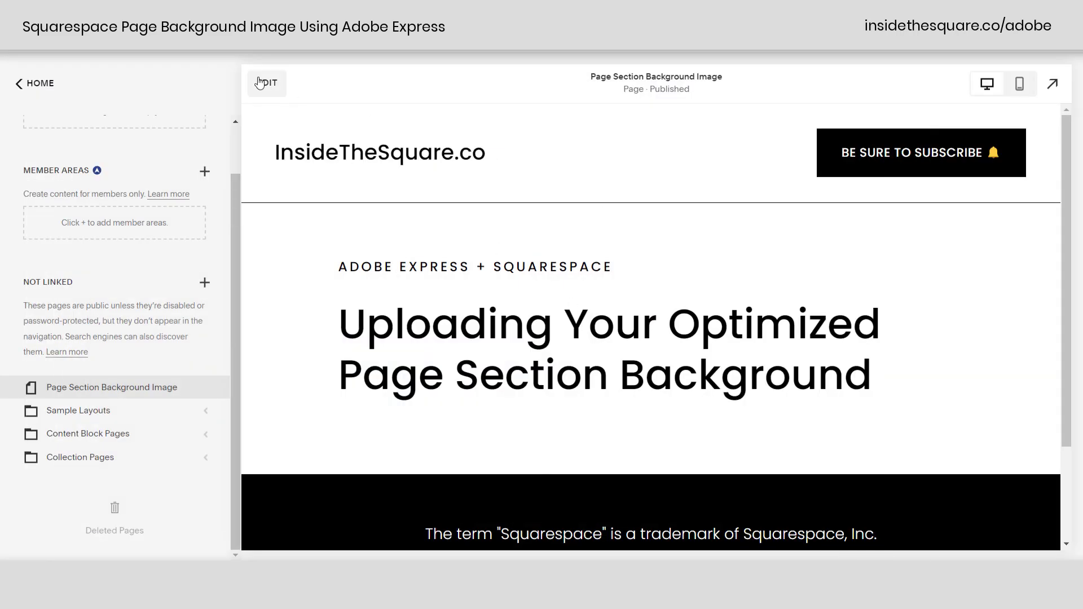
Step: Enter page editing and add a new intro section below the heading
{"action": "left_click", "coordinate": [260, 83]}
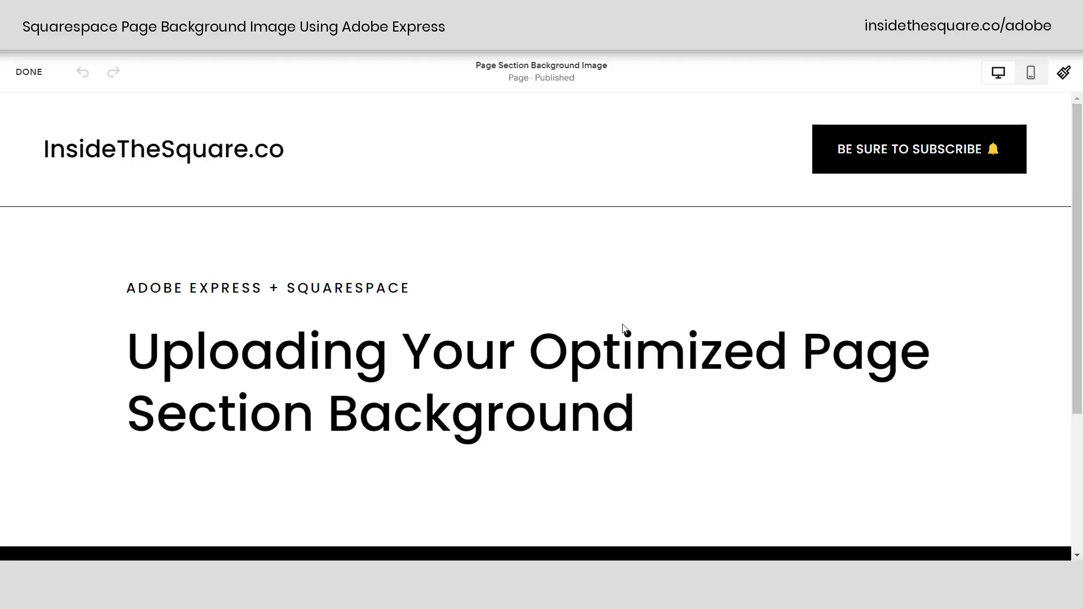
{"action": "scroll", "coordinate": [625, 326], "scroll_direction": "down", "scroll_amount": 2}
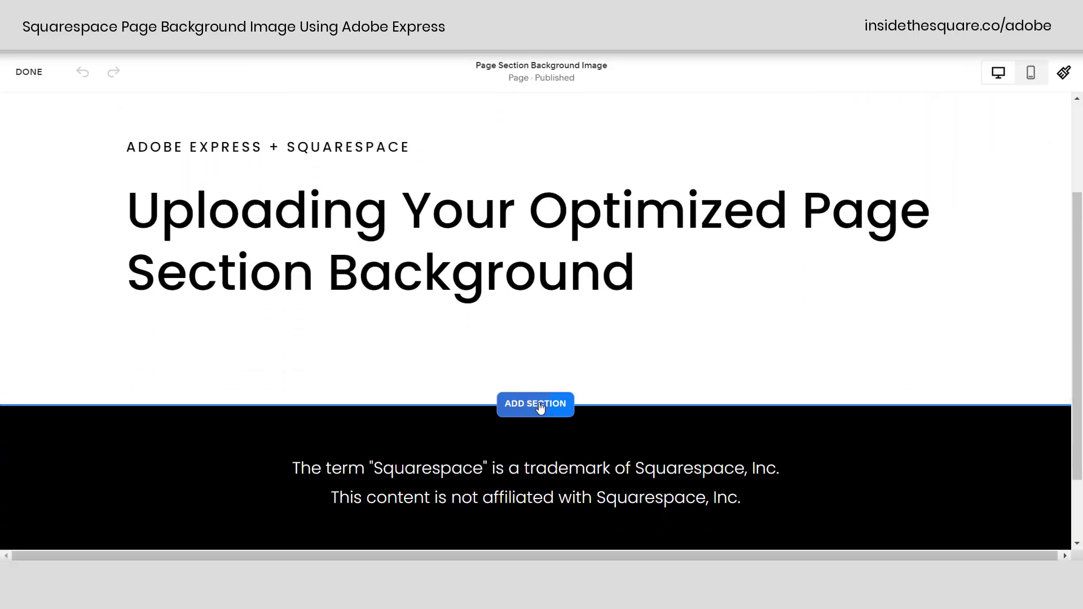
{"action": "left_click", "coordinate": [541, 407]}
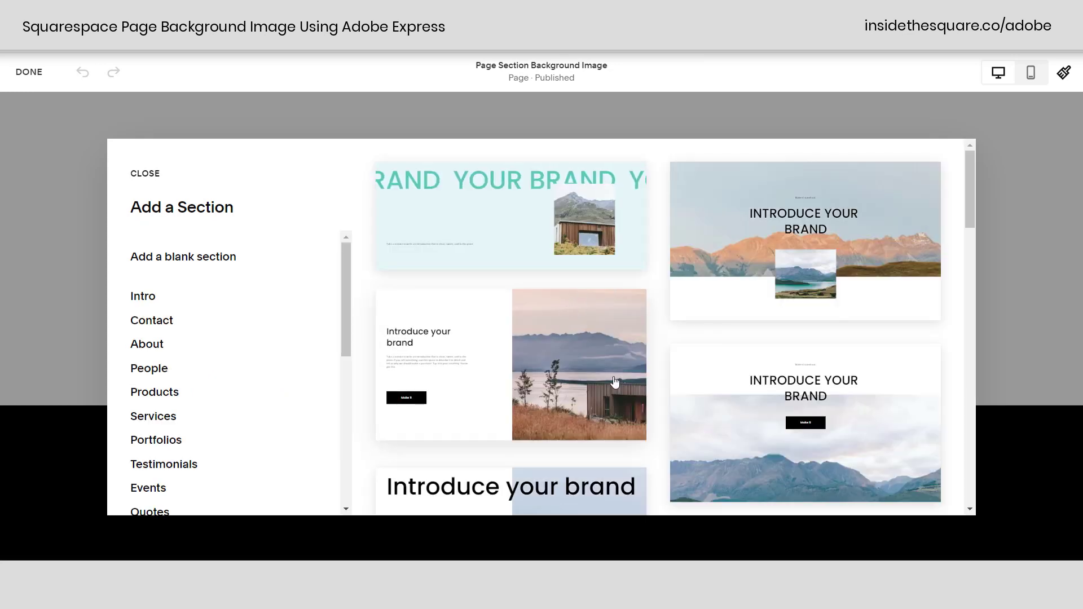
{"action": "scroll", "coordinate": [613, 376], "scroll_direction": "down", "scroll_amount": 10}
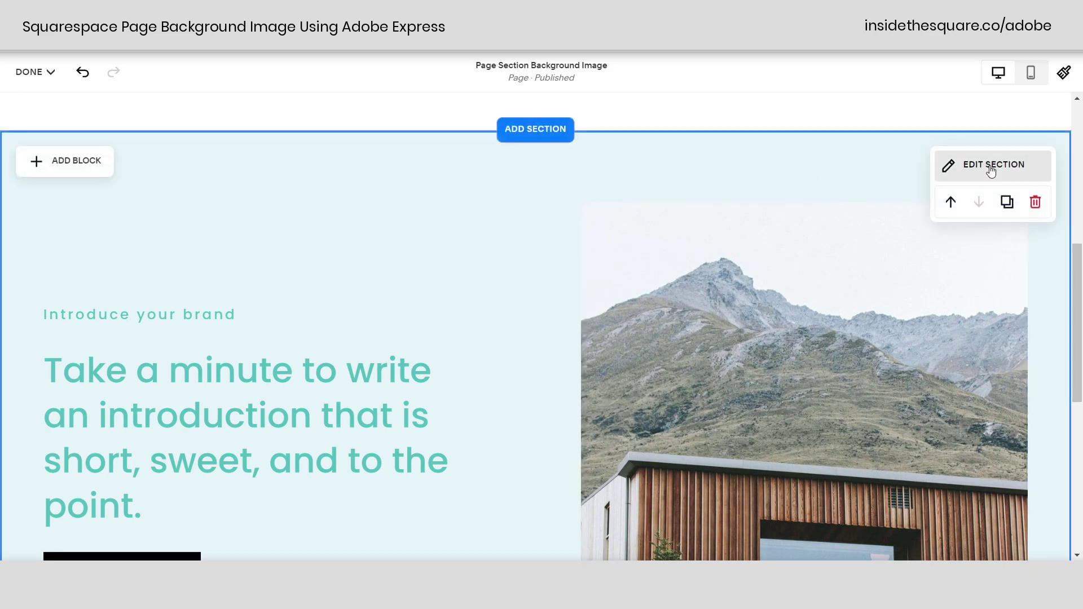
Step: Upload the books PNG as the new section's background image
{"action": "left_click", "coordinate": [989, 167]}
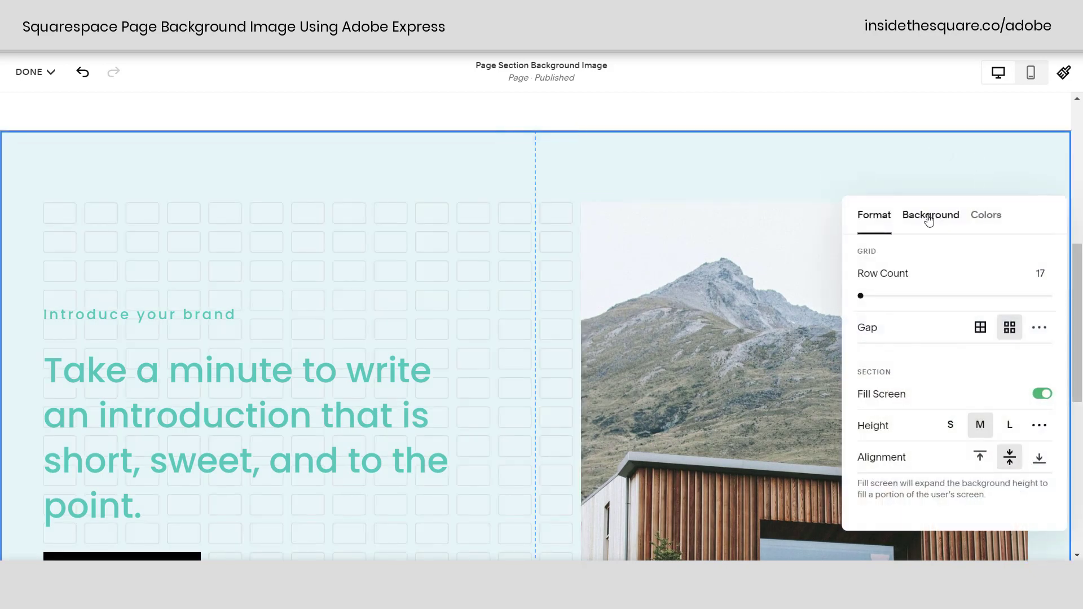
{"action": "left_click", "coordinate": [932, 219]}
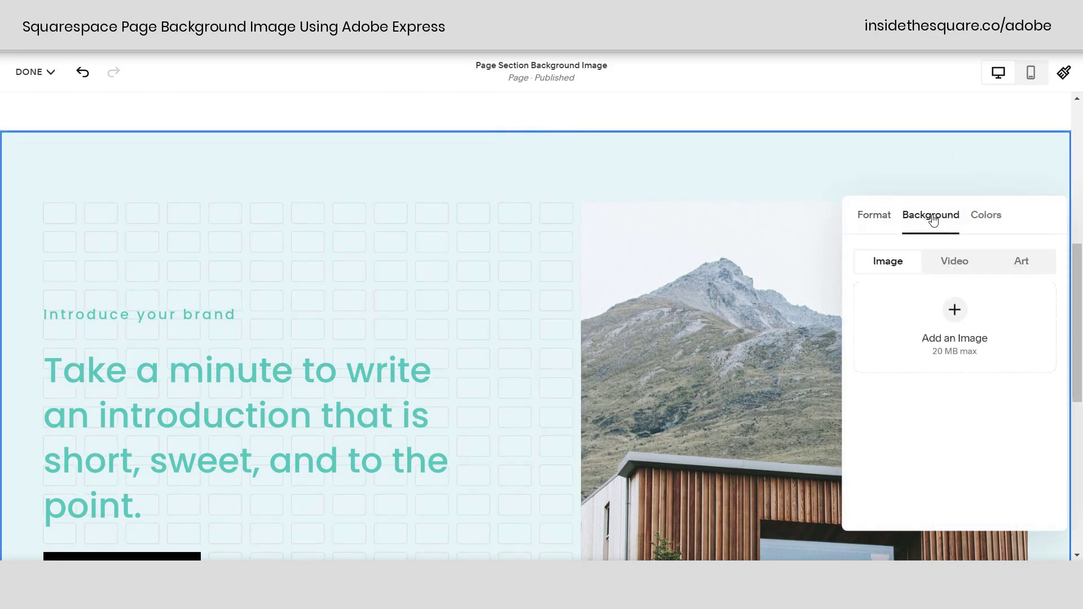
{"action": "left_click", "coordinate": [956, 309]}
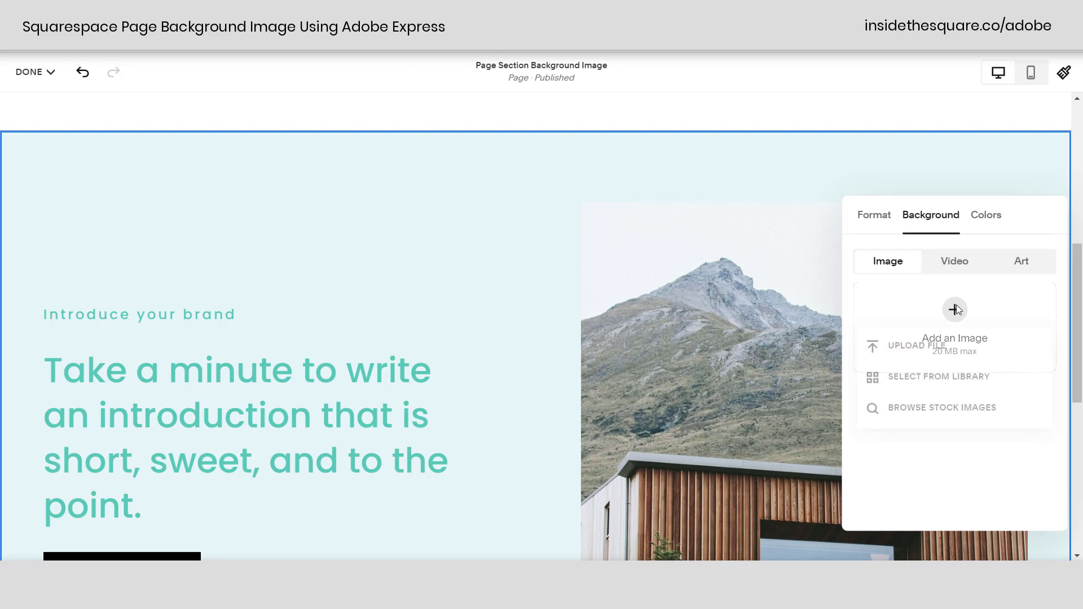
{"action": "left_click", "coordinate": [980, 346]}
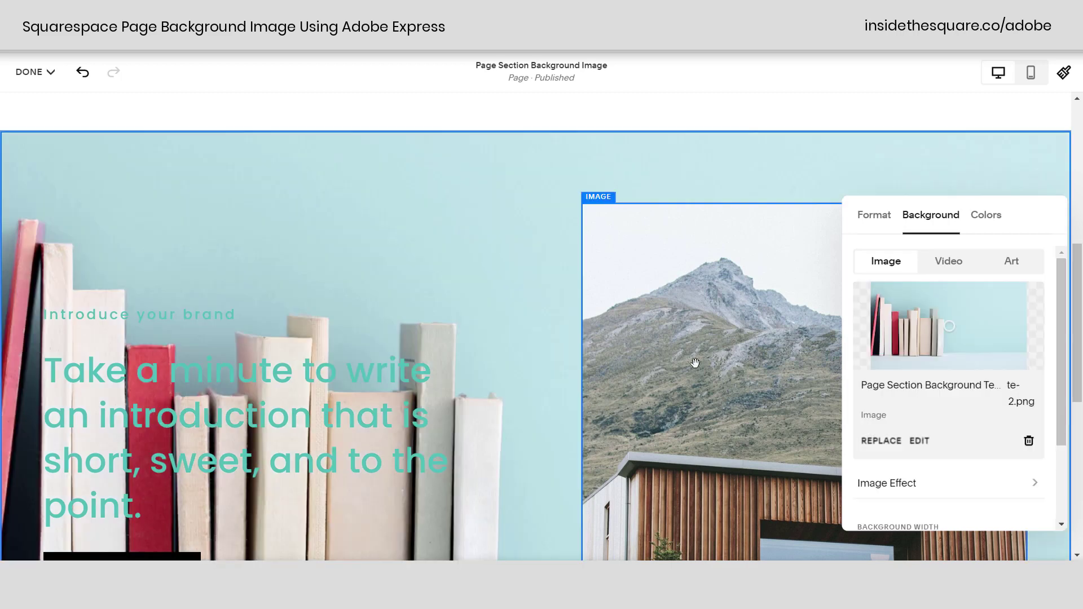
{"action": "scroll", "coordinate": [695, 362], "scroll_direction": "down", "scroll_amount": 1}
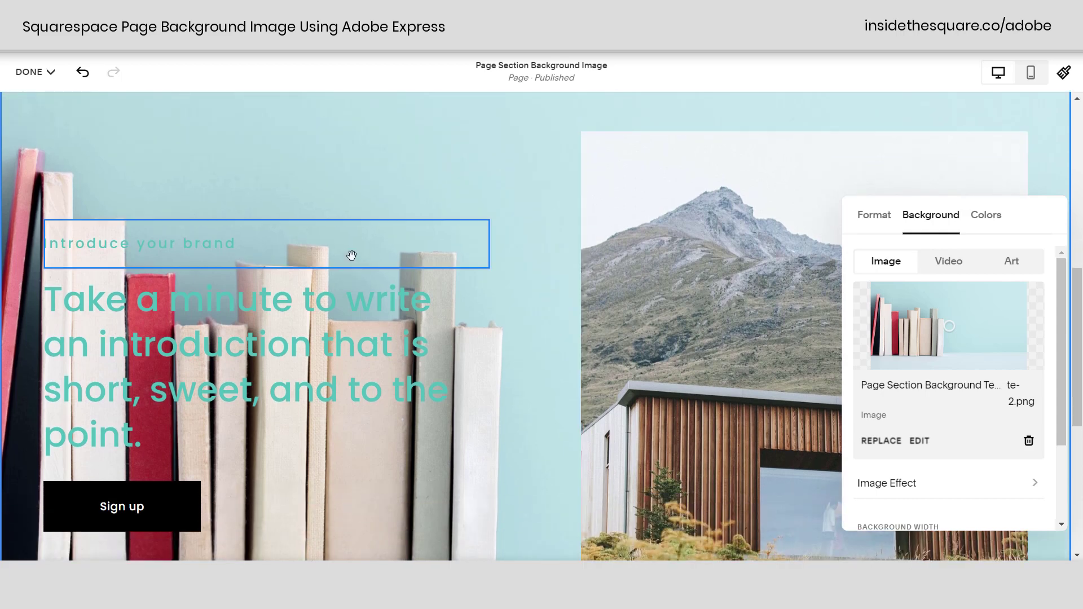
Step: Delete the mountain image block and drag the intro text to the section's right side
{"action": "left_click", "coordinate": [715, 323]}
{"action": "key", "text": "Delete"}
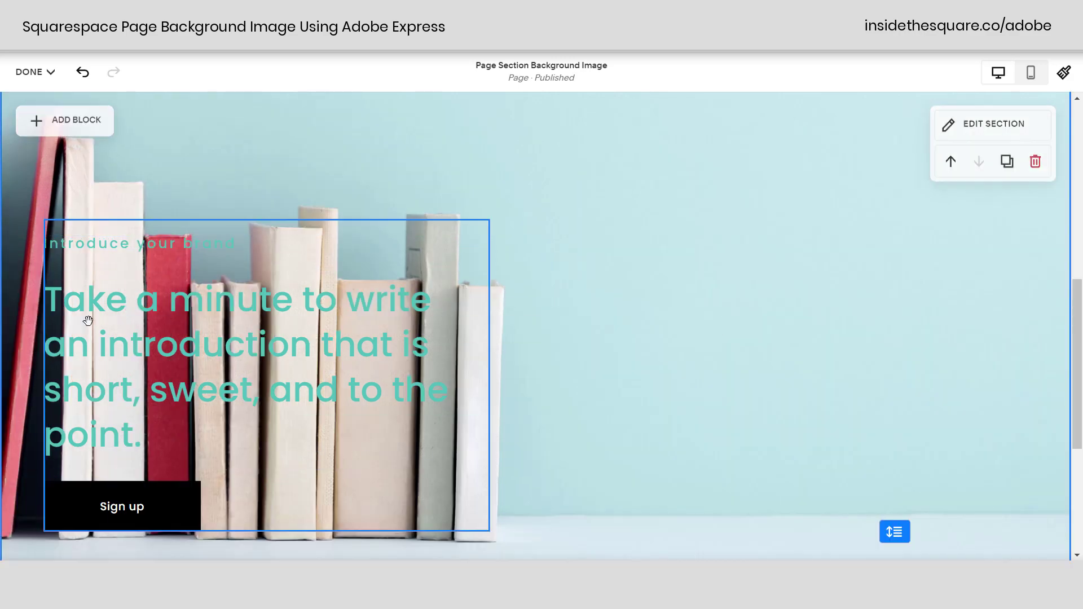
{"action": "left_click_drag", "start_coordinate": [88, 320], "coordinate": [632, 262]}
Step: Review the section, then bring up its background image settings
{"action": "scroll", "coordinate": [536, 454], "scroll_direction": "down", "scroll_amount": 1}
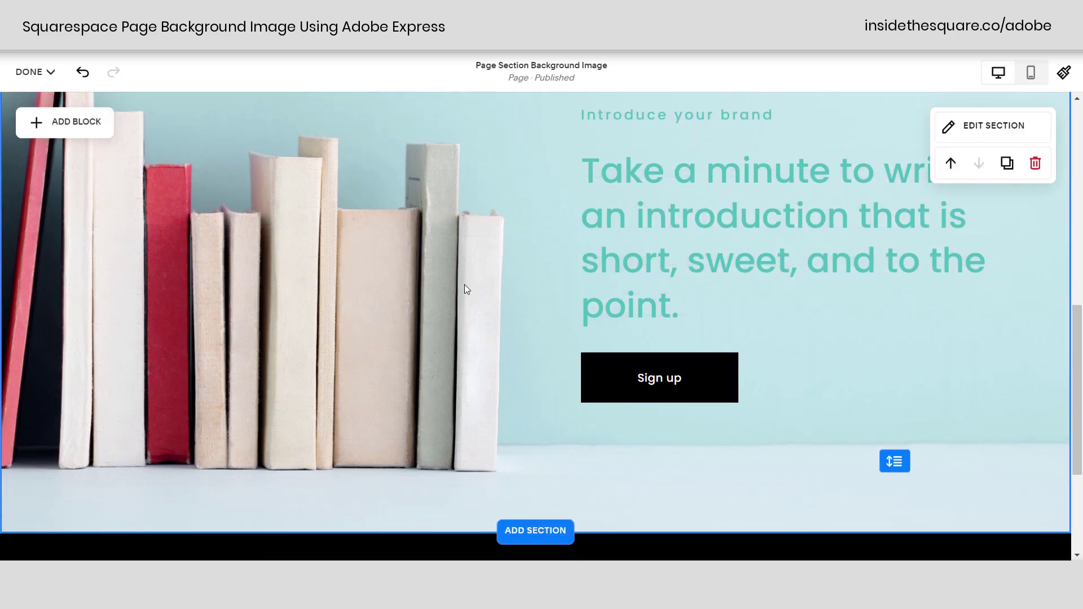
{"action": "scroll", "coordinate": [466, 290], "scroll_direction": "up", "scroll_amount": 2}
{"action": "scroll", "coordinate": [466, 290], "scroll_direction": "down", "scroll_amount": 1}
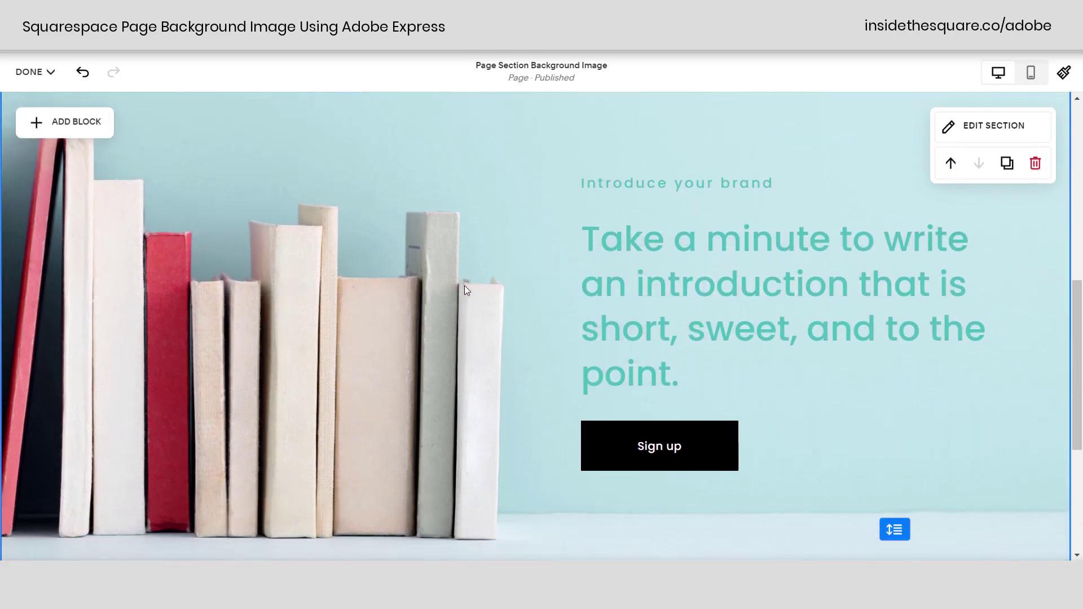
{"action": "scroll", "coordinate": [464, 290], "scroll_direction": "down", "scroll_amount": 1}
{"action": "scroll", "coordinate": [465, 290], "scroll_direction": "up", "scroll_amount": 2}
{"action": "scroll", "coordinate": [464, 285], "scroll_direction": "down", "scroll_amount": 1}
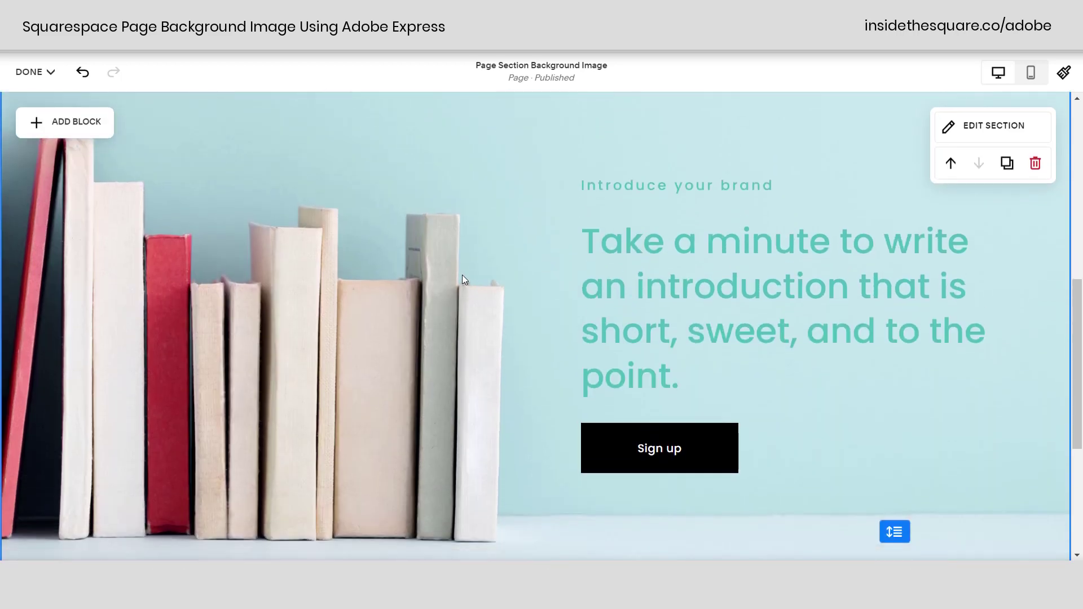
{"action": "left_click", "coordinate": [984, 126]}
{"action": "left_click", "coordinate": [945, 170]}
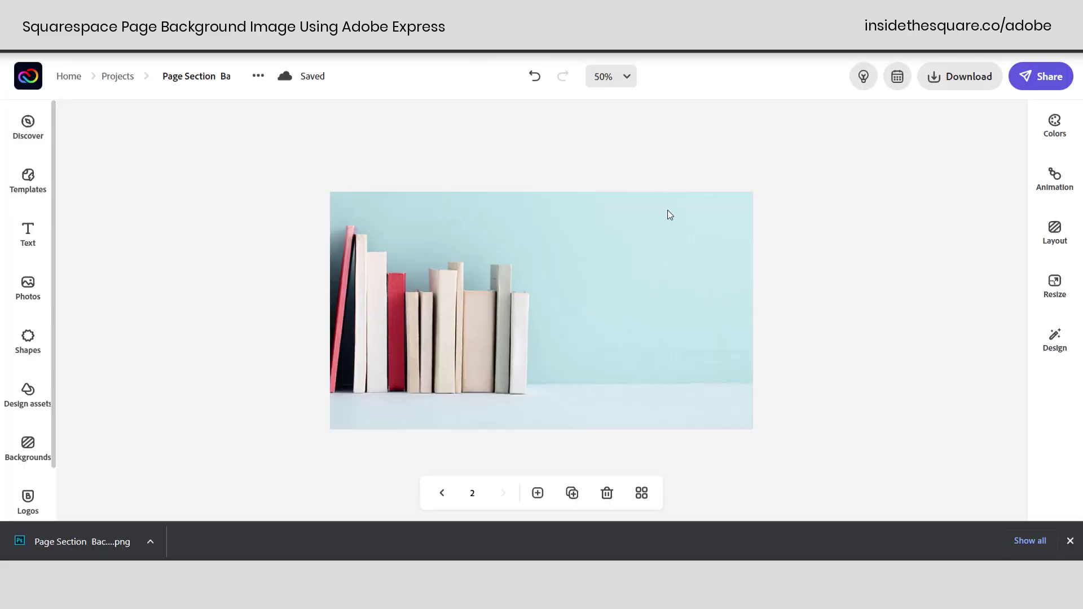
Step: Send the books photo behind the overlay, then select the overlay to check its 48 opacity
{"action": "left_click", "coordinate": [668, 210]}
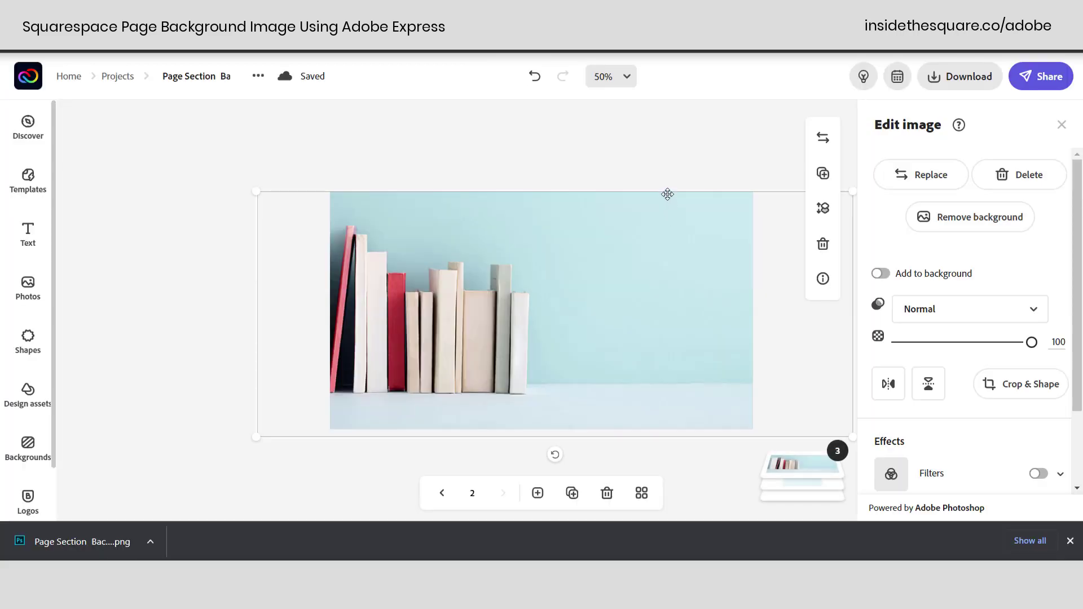
{"action": "left_click", "coordinate": [821, 212]}
{"action": "left_click", "coordinate": [784, 261]}
{"action": "left_click", "coordinate": [602, 164]}
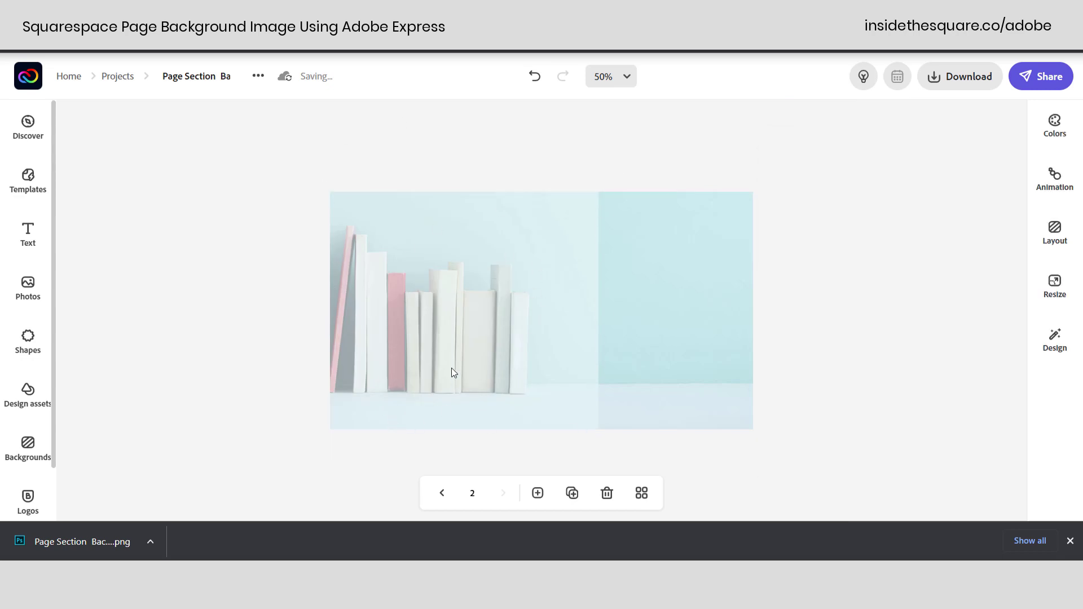
{"action": "left_click", "coordinate": [452, 313]}
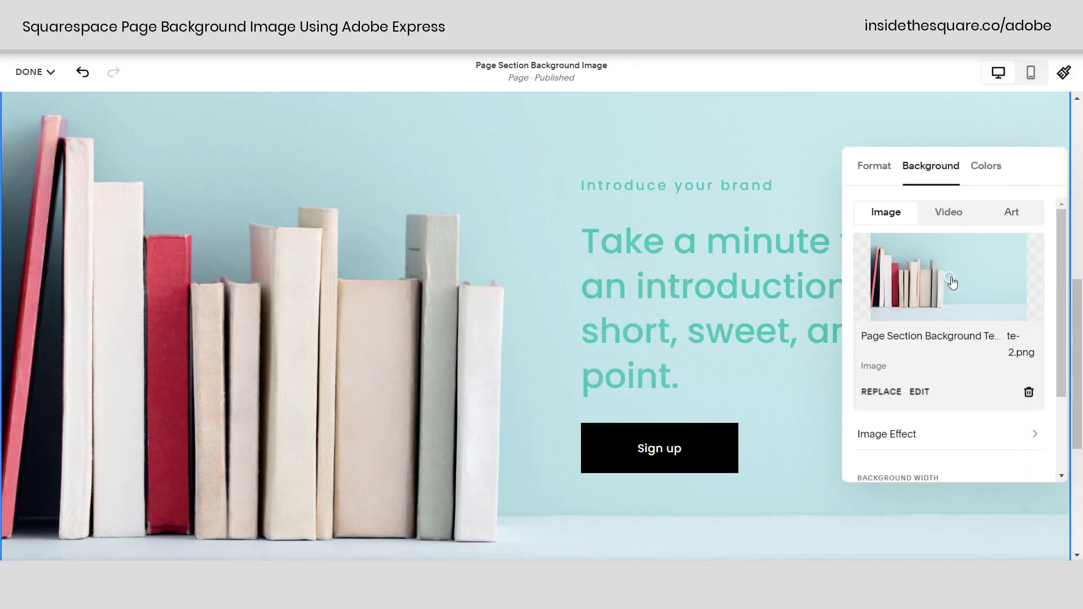
Step: Shift the background focal point left and check the books background in mobile and desktop views
{"action": "left_click_drag", "start_coordinate": [952, 282], "coordinate": [907, 284]}
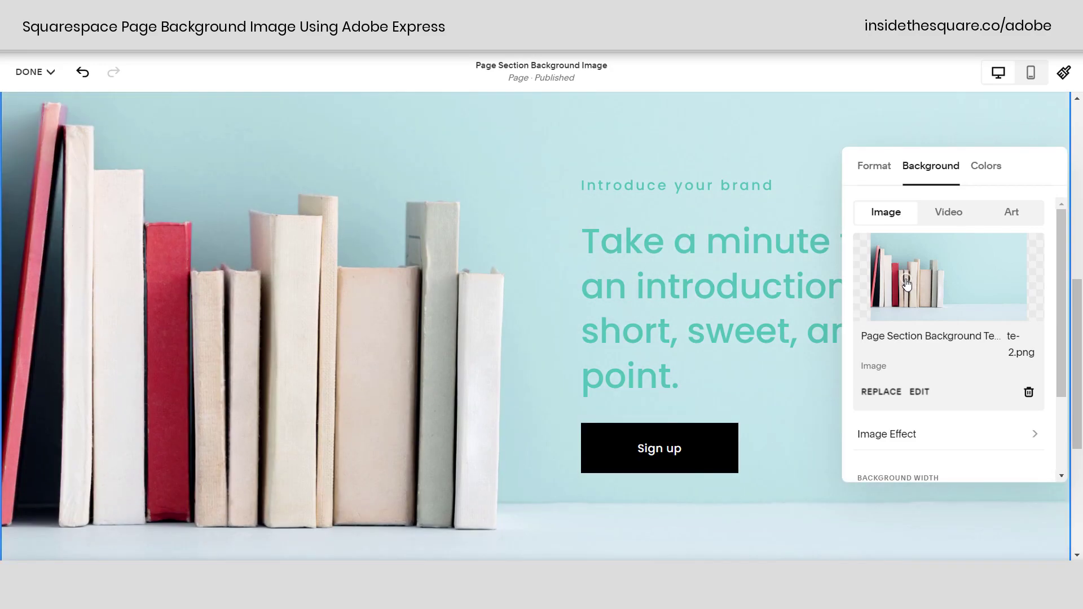
{"action": "left_click", "coordinate": [1030, 72]}
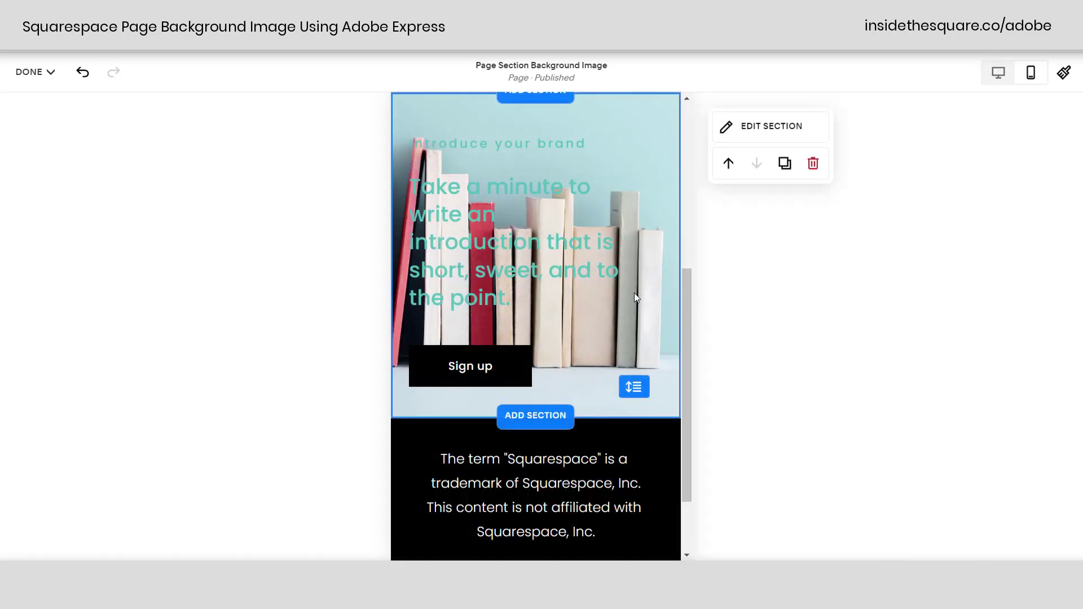
{"action": "scroll", "coordinate": [634, 298], "scroll_direction": "up", "scroll_amount": 1}
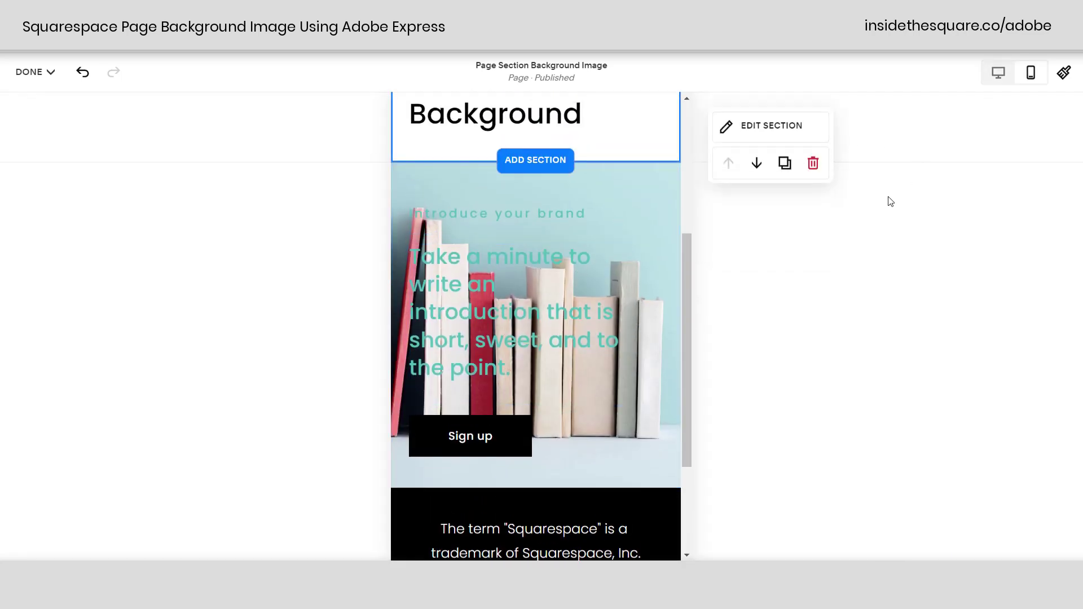
{"action": "left_click", "coordinate": [998, 73]}
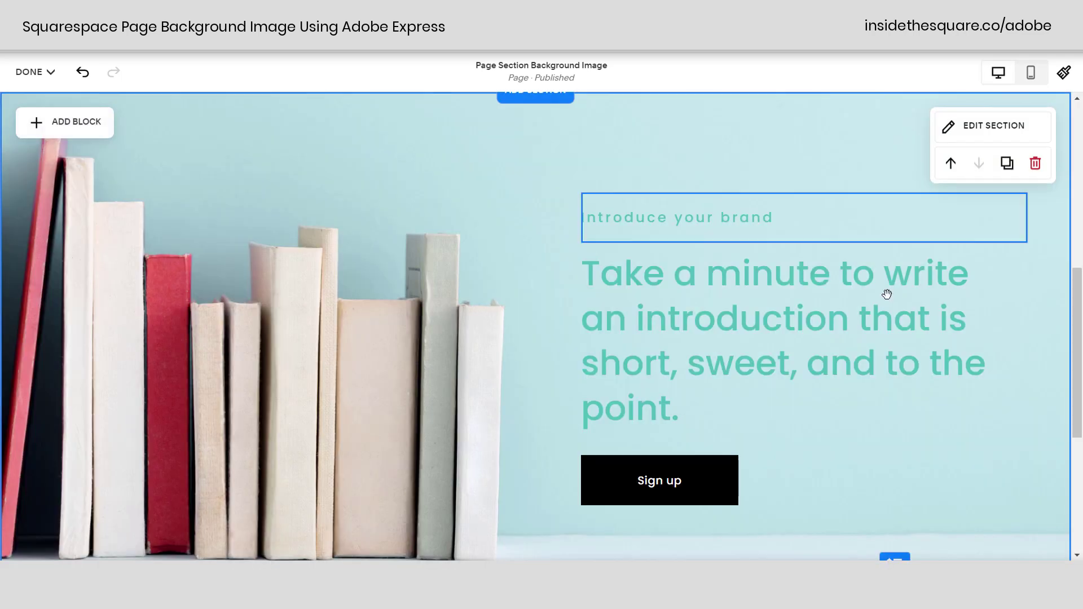
Step: Close the background settings, preview on mobile, undo a stray change, and return to desktop
{"action": "left_click", "coordinate": [1002, 132]}
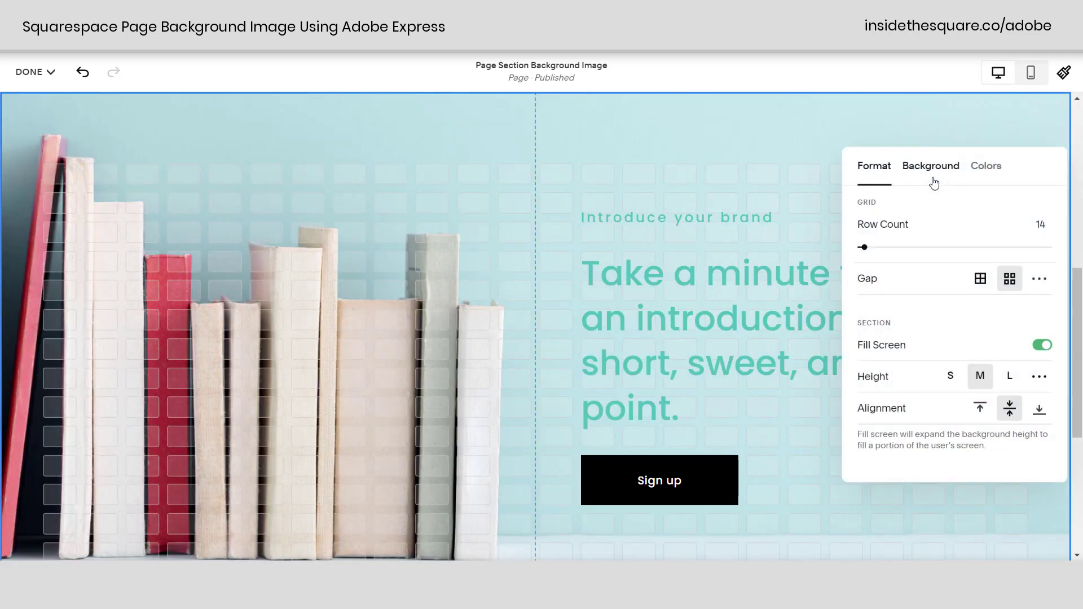
{"action": "left_click", "coordinate": [933, 179]}
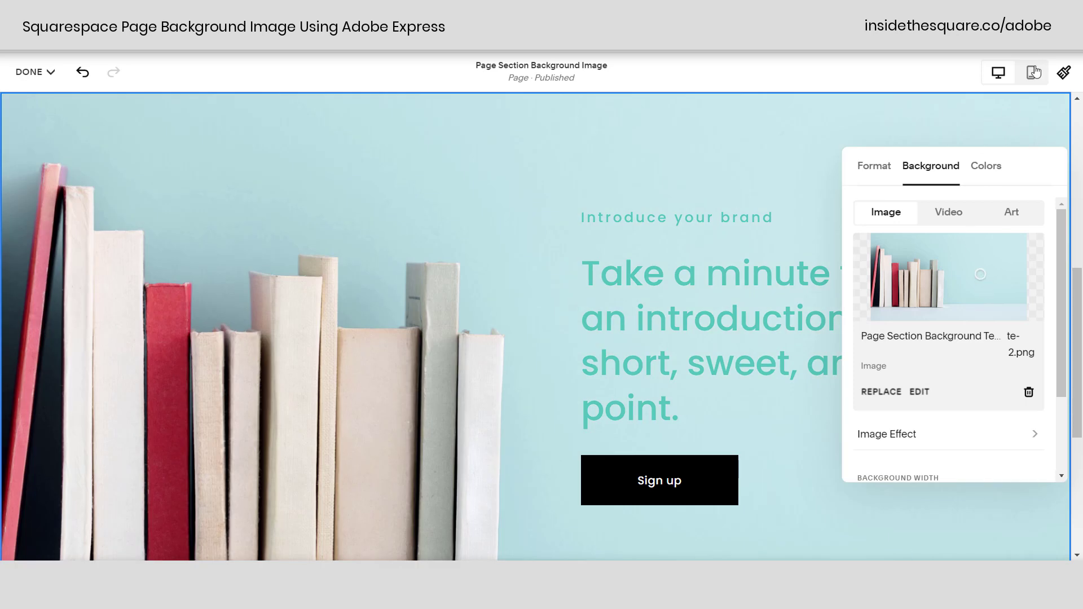
{"action": "left_click", "coordinate": [955, 117]}
{"action": "left_click", "coordinate": [1030, 74]}
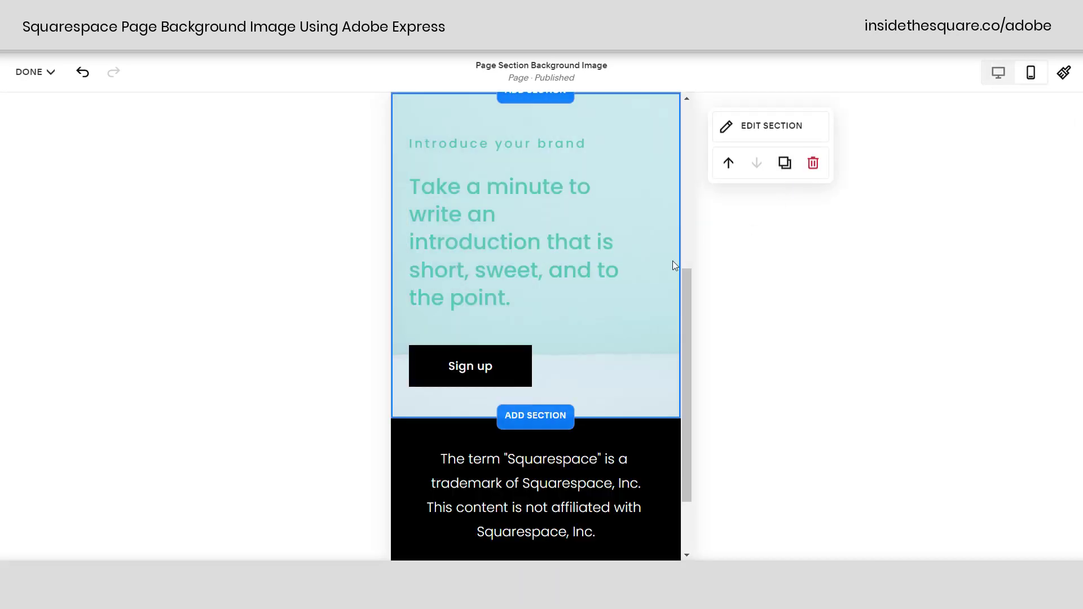
{"action": "scroll", "coordinate": [681, 280], "scroll_direction": "up", "scroll_amount": 2}
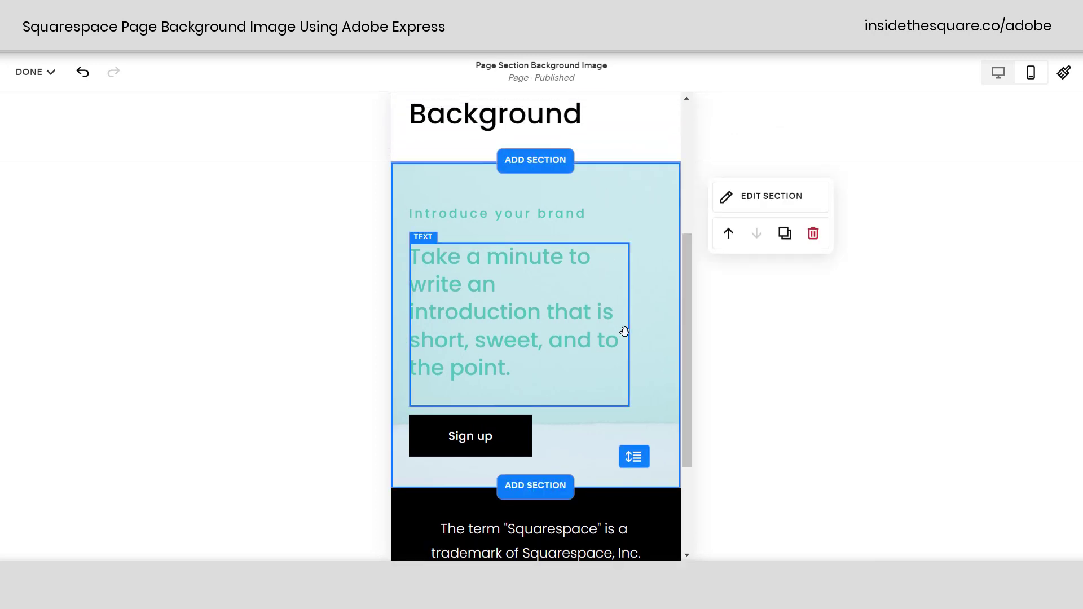
{"action": "key", "text": "ctrl+z"}
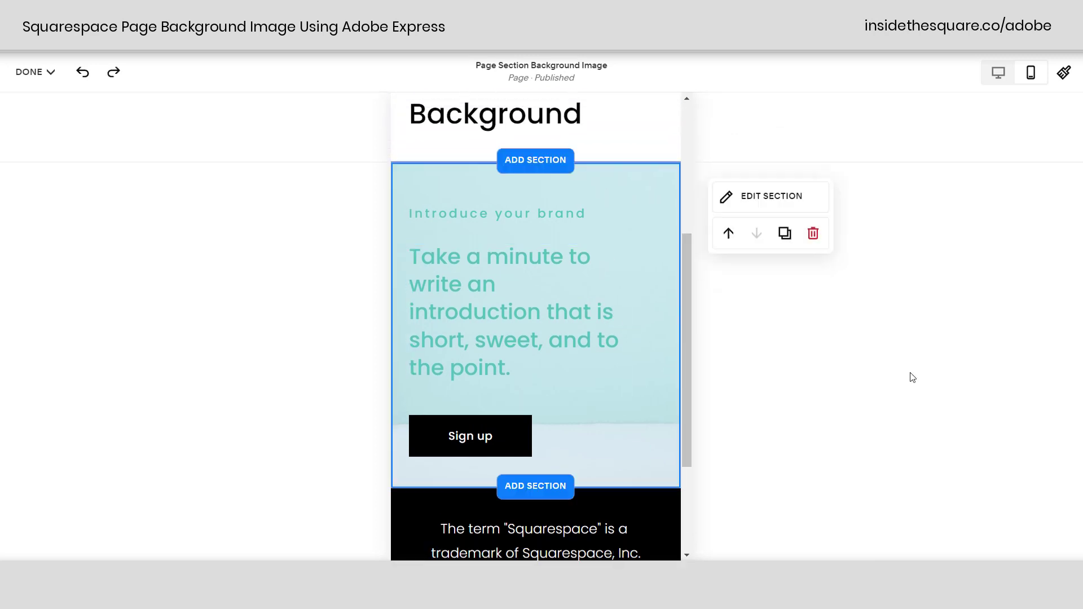
{"action": "left_click", "coordinate": [997, 73]}
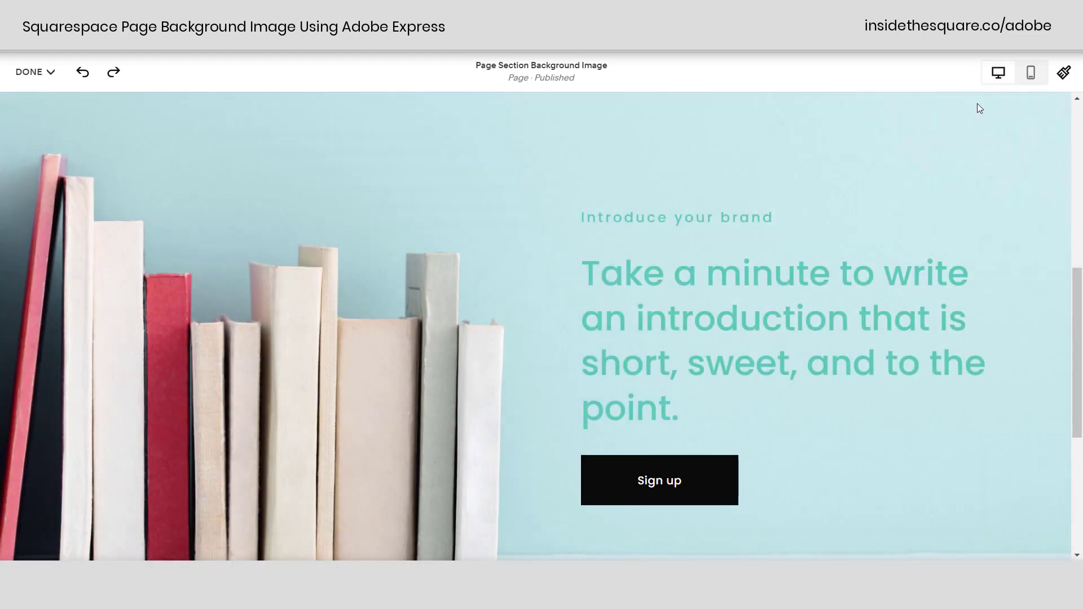
Step: Set the background photo's focal point on the books, then preview the section on mobile and desktop
{"action": "scroll", "coordinate": [853, 337], "scroll_direction": "down", "scroll_amount": 1}
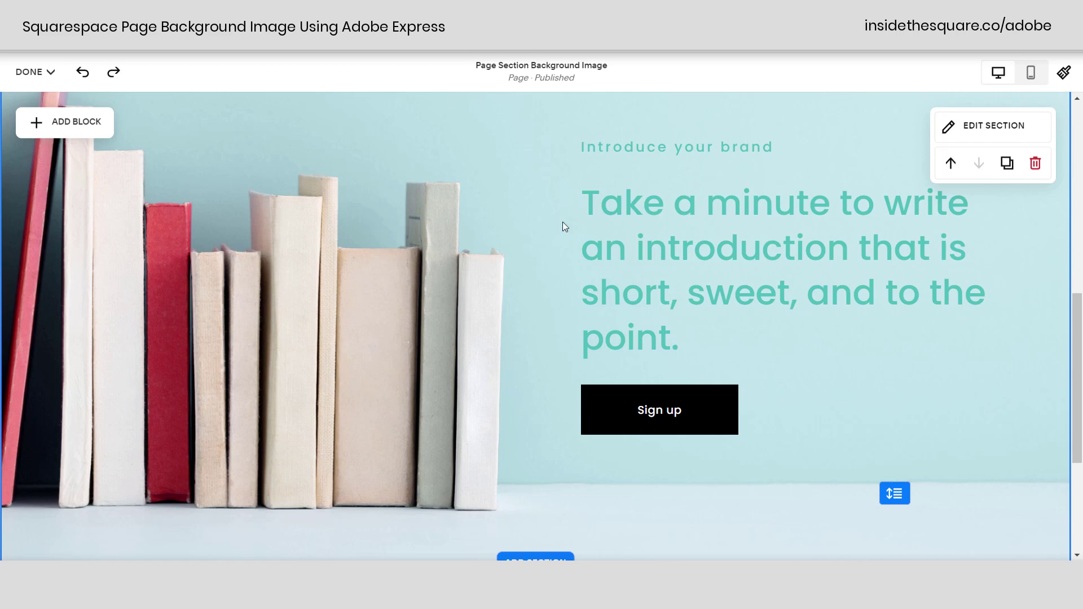
{"action": "left_click", "coordinate": [996, 125]}
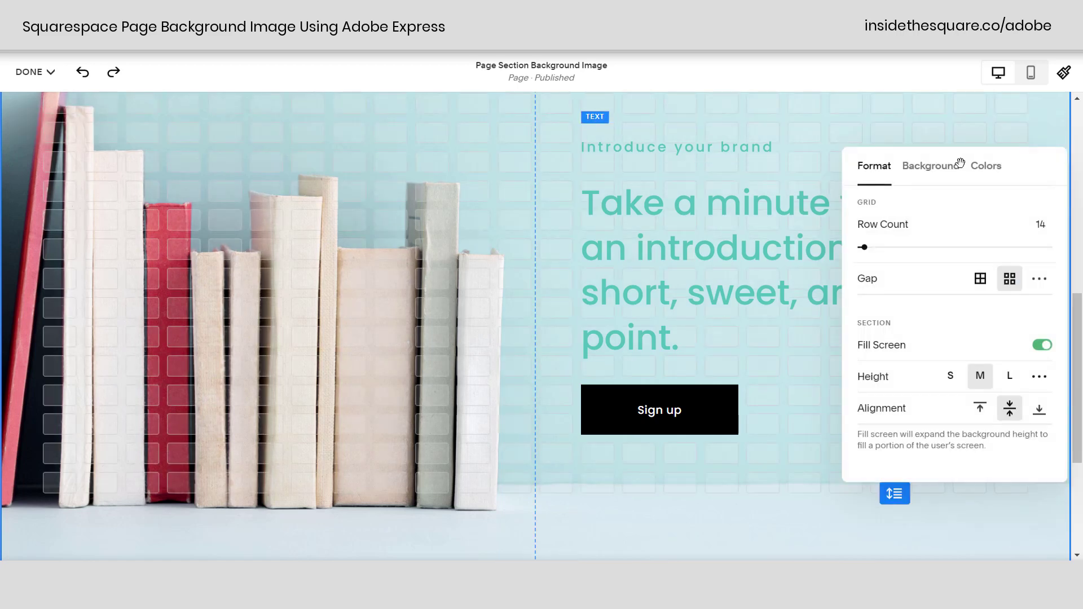
{"action": "left_click", "coordinate": [936, 178]}
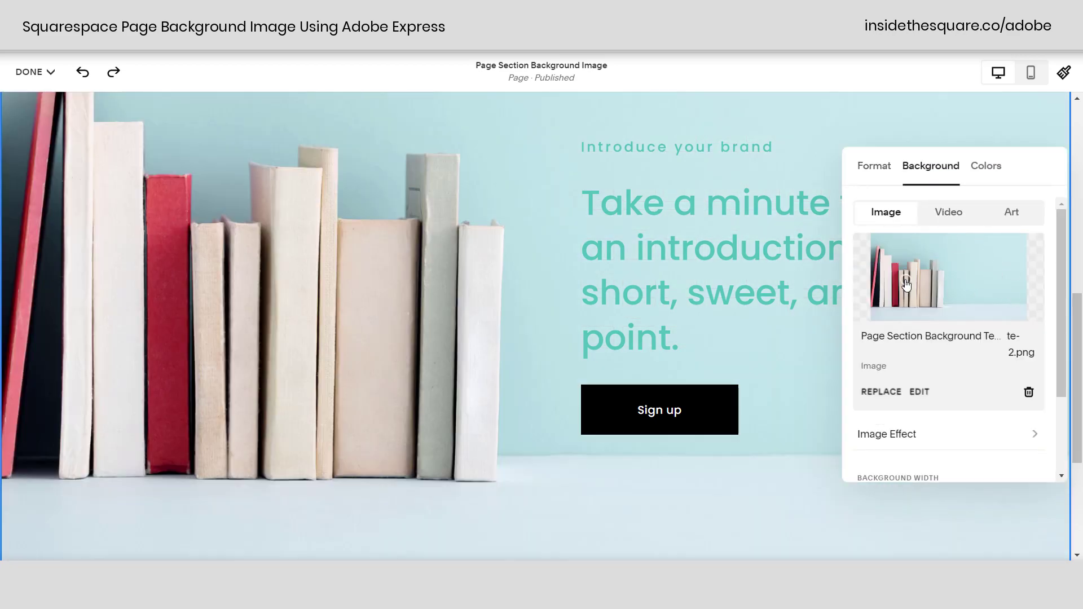
{"action": "left_click", "coordinate": [908, 124]}
{"action": "left_click", "coordinate": [1032, 73]}
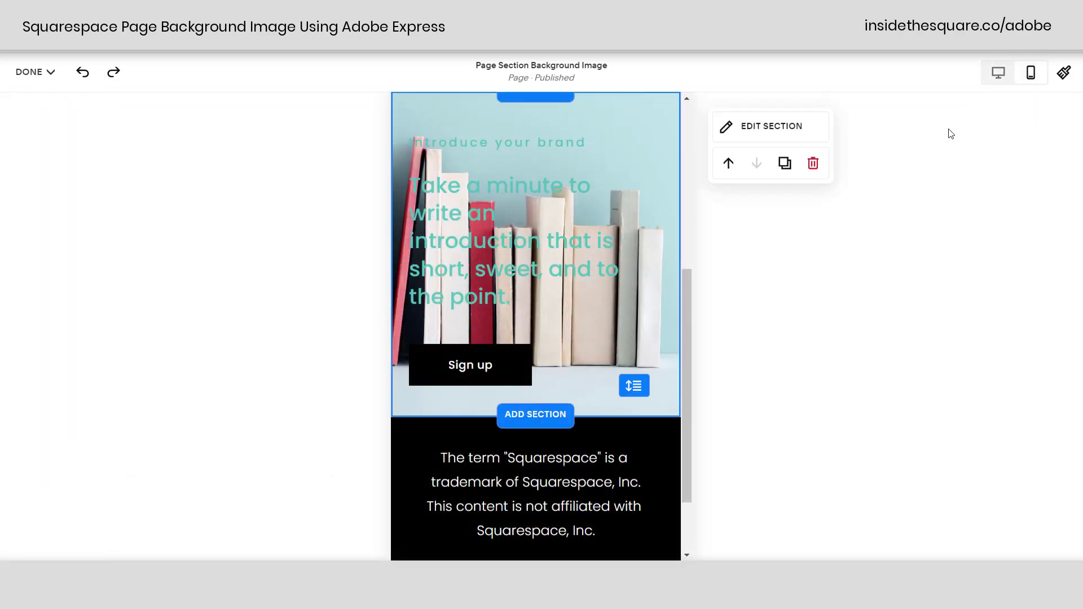
{"action": "left_click", "coordinate": [998, 73]}
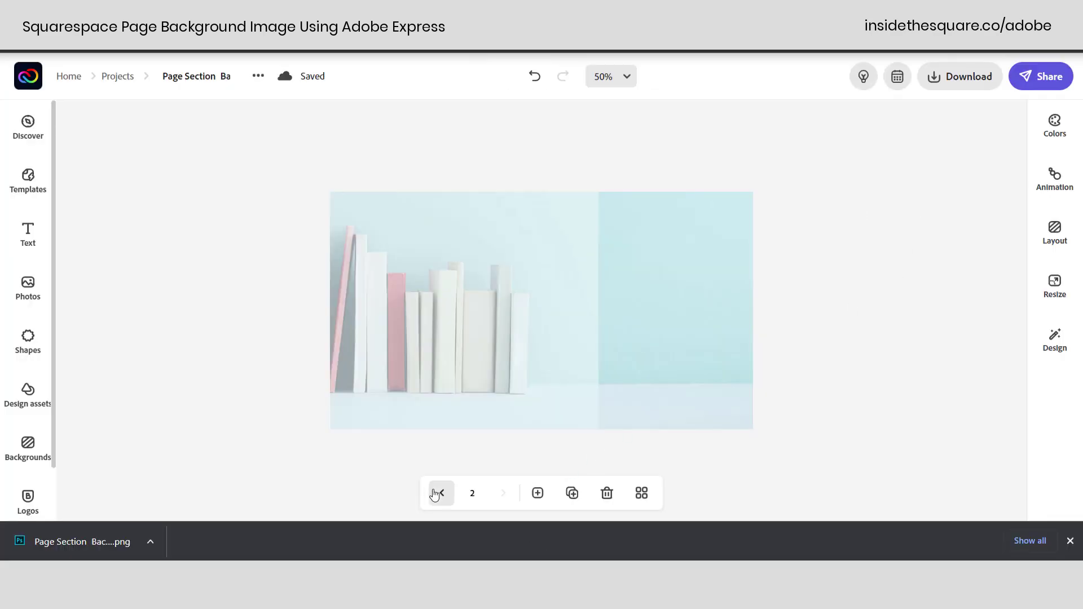
Step: Search stock photos for 'forest' and add the misty forest photo to the Mobile Safe Zone page
{"action": "left_click", "coordinate": [439, 493]}
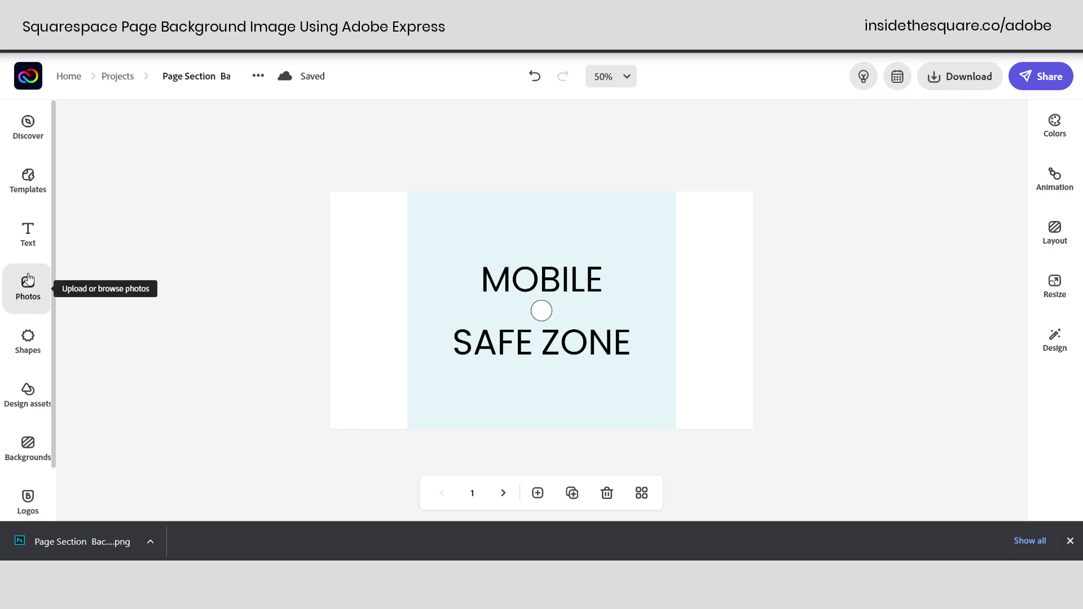
{"action": "left_click", "coordinate": [46, 274]}
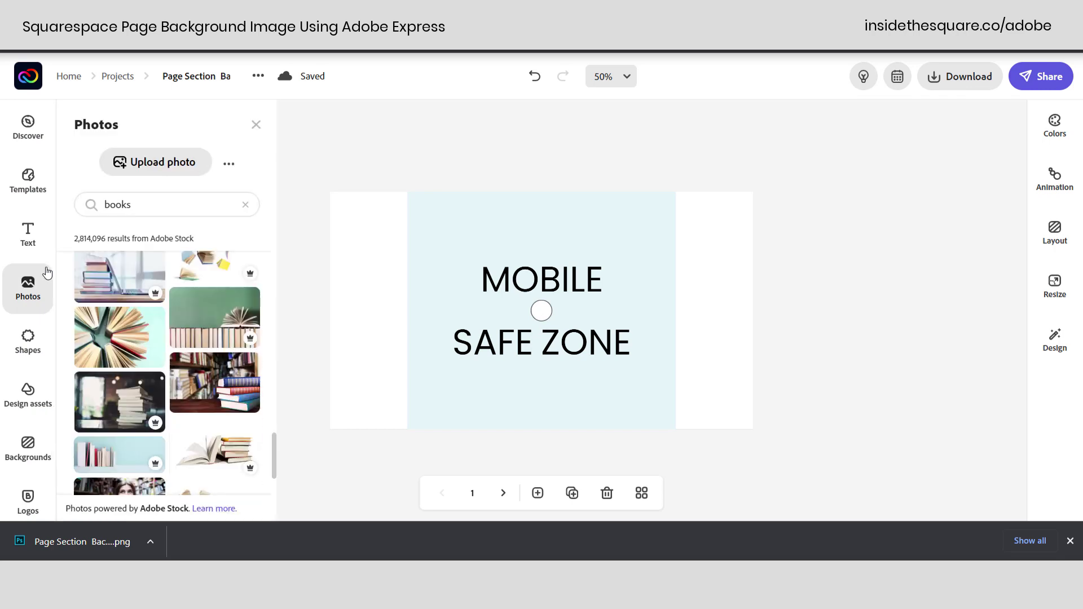
{"action": "left_click", "coordinate": [245, 207]}
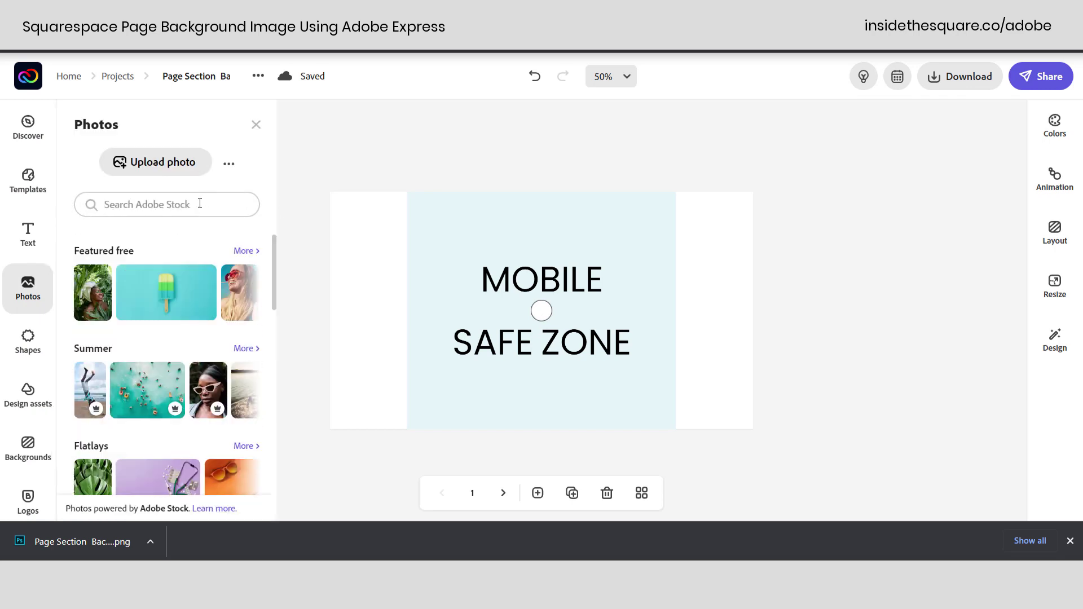
{"action": "type", "text": "forest"}
{"action": "key", "text": "Return"}
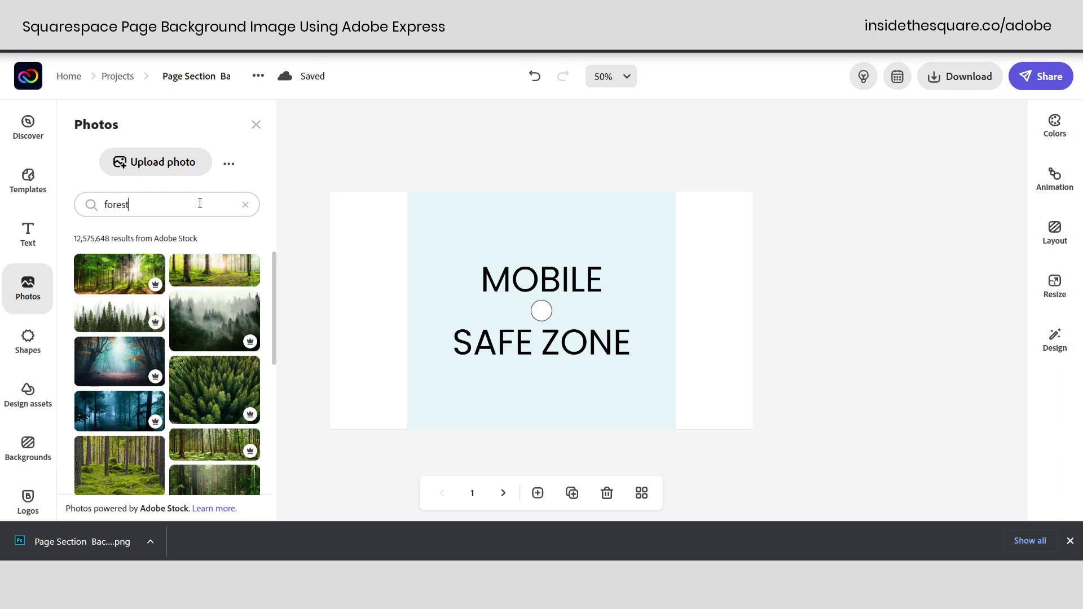
{"action": "left_click", "coordinate": [124, 367]}
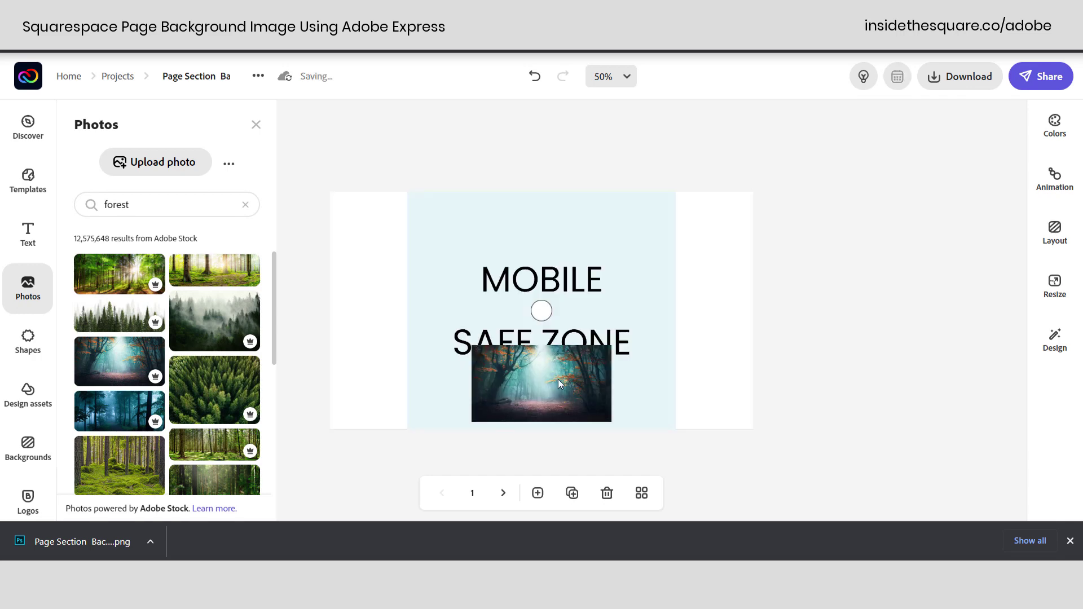
Step: Resize the forest photo to fill the page and place it behind the safe-zone overlay
{"action": "left_click_drag", "start_coordinate": [566, 392], "coordinate": [426, 240]}
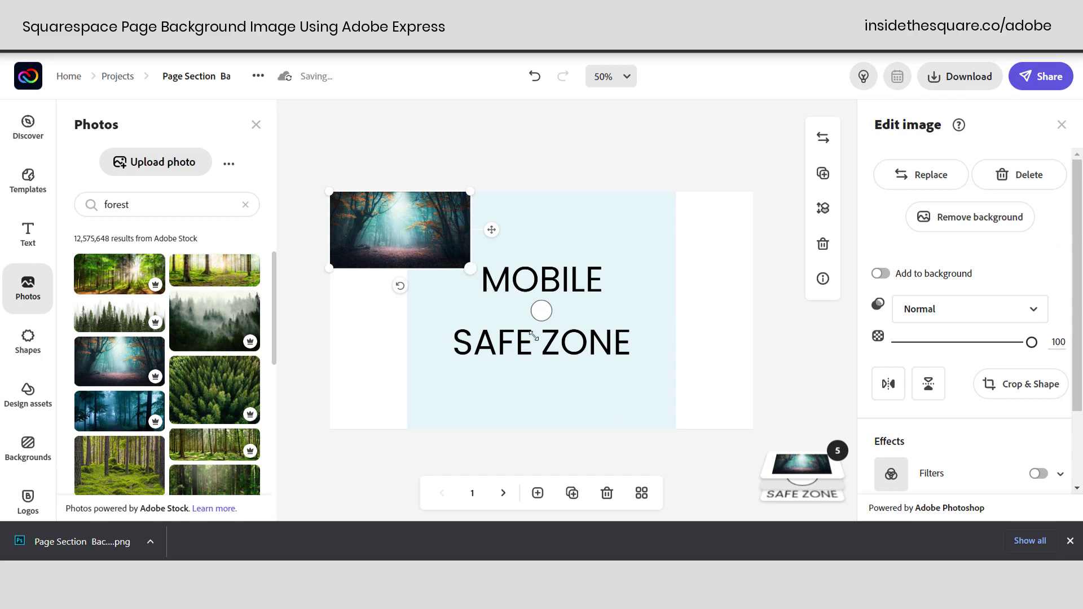
{"action": "left_click_drag", "start_coordinate": [548, 348], "coordinate": [752, 454]}
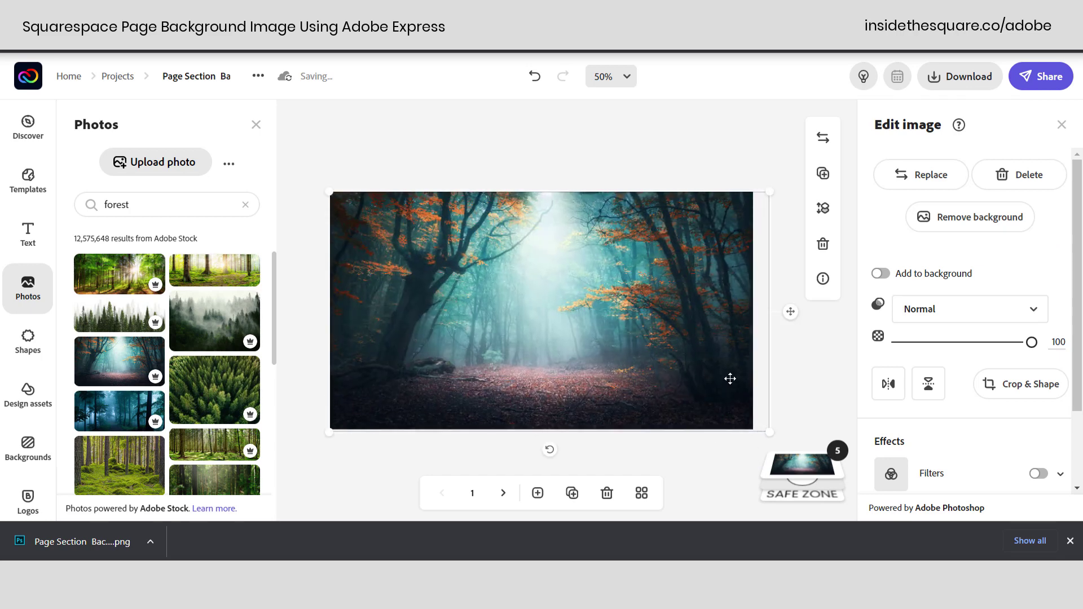
{"action": "left_click_drag", "start_coordinate": [729, 379], "coordinate": [722, 384]}
{"action": "left_click", "coordinate": [822, 208]}
{"action": "left_click", "coordinate": [784, 261]}
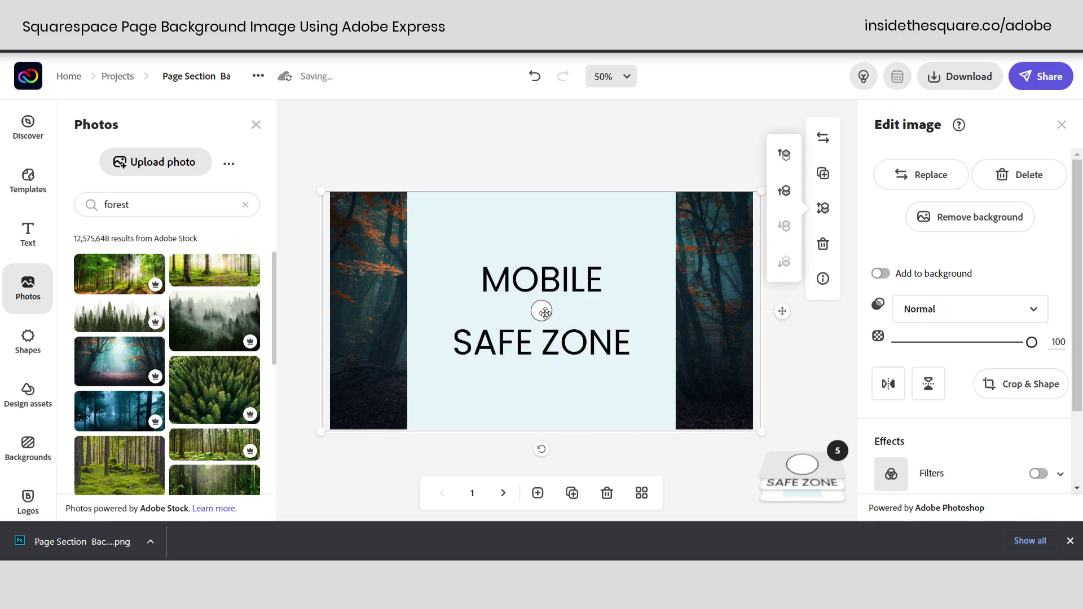
{"action": "left_click", "coordinate": [602, 167]}
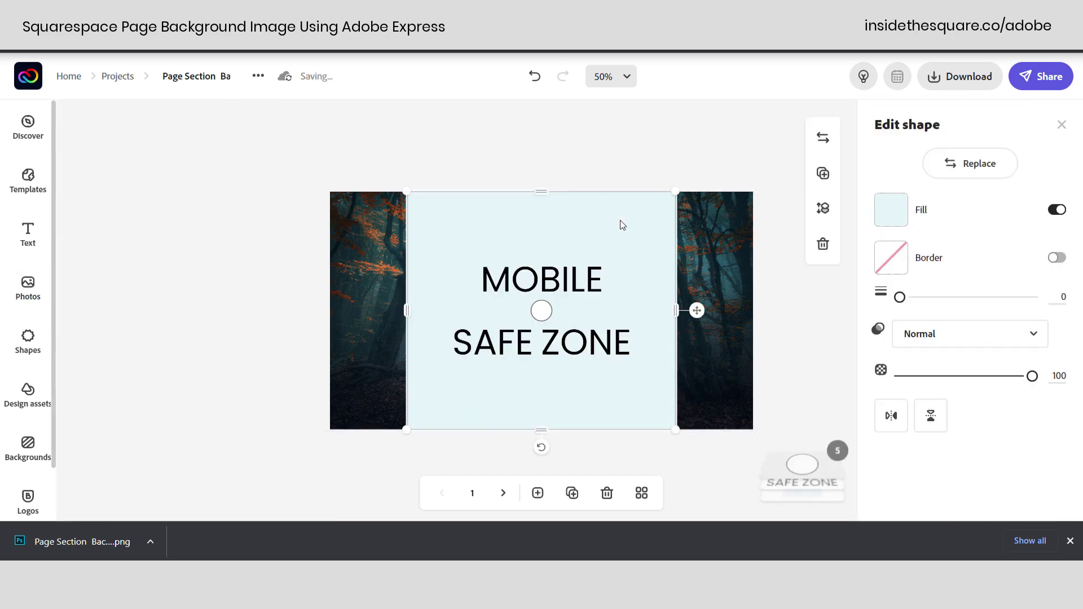
Step: Set the safe-zone shape's opacity to 21, bring the photo to front, and download the page as PNG
{"action": "left_click", "coordinate": [923, 377]}
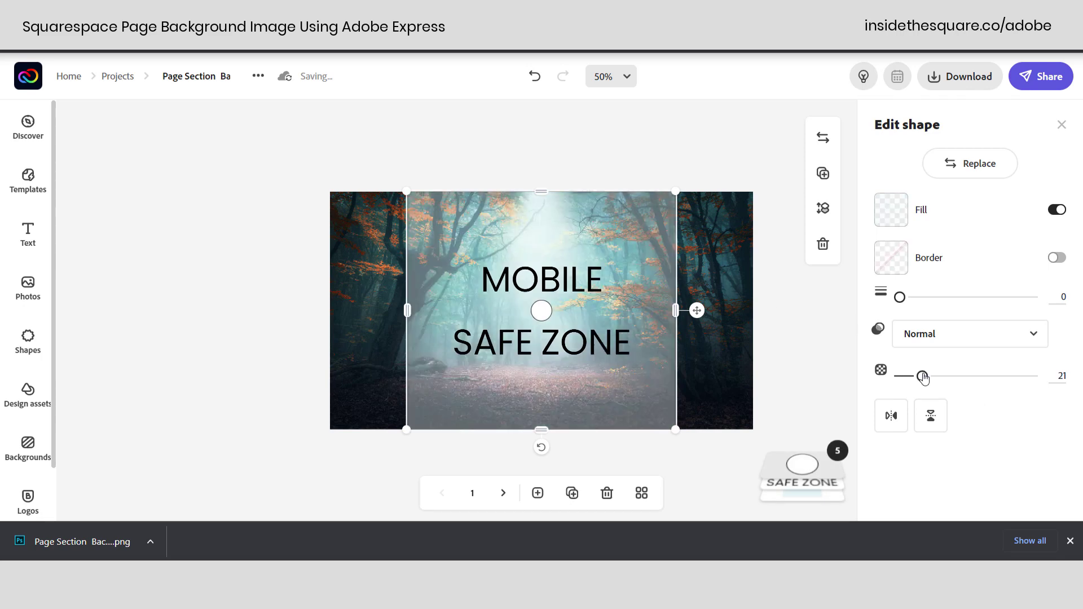
{"action": "left_click", "coordinate": [818, 332]}
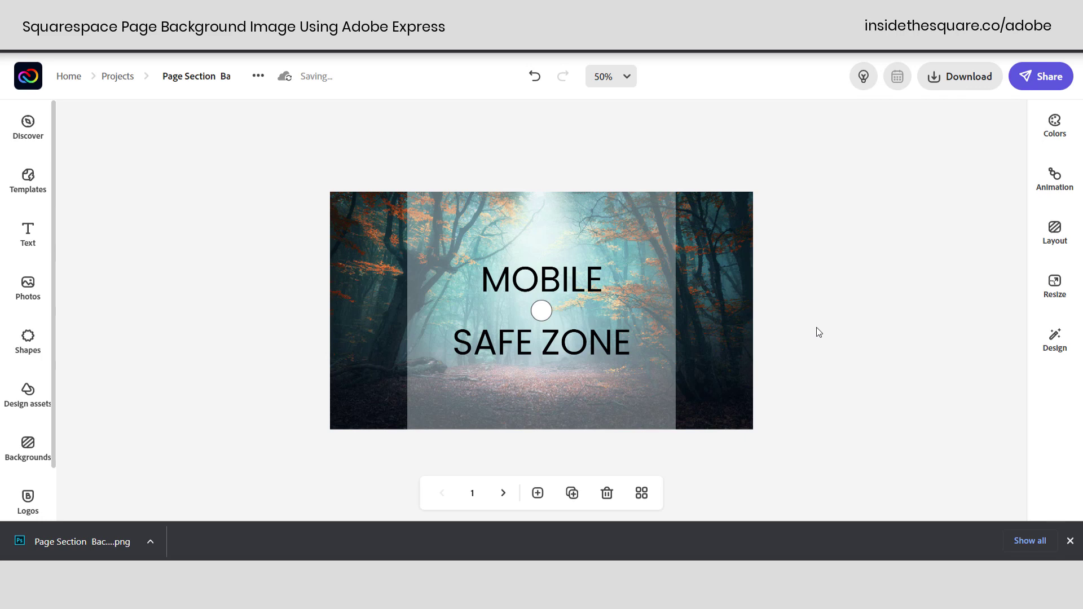
{"action": "left_click", "coordinate": [729, 243]}
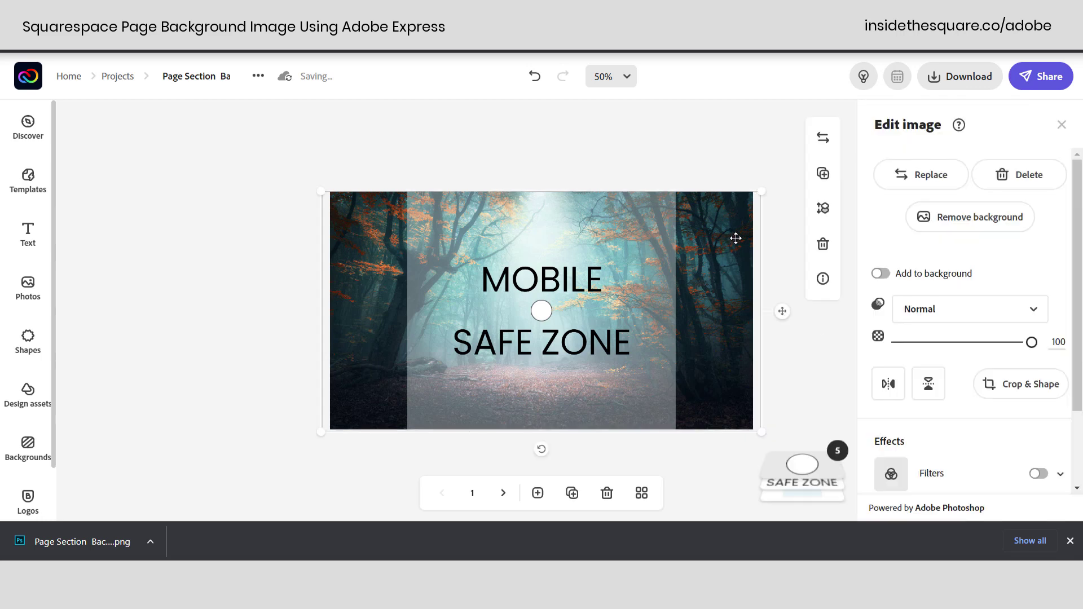
{"action": "left_click", "coordinate": [824, 209]}
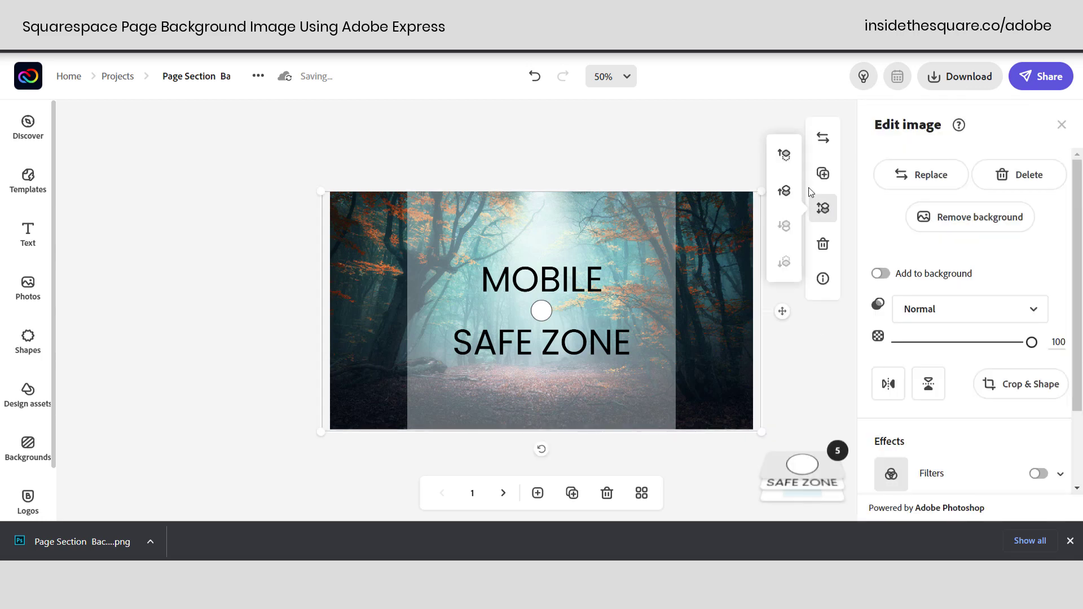
{"action": "left_click", "coordinate": [785, 156]}
{"action": "left_click", "coordinate": [755, 123]}
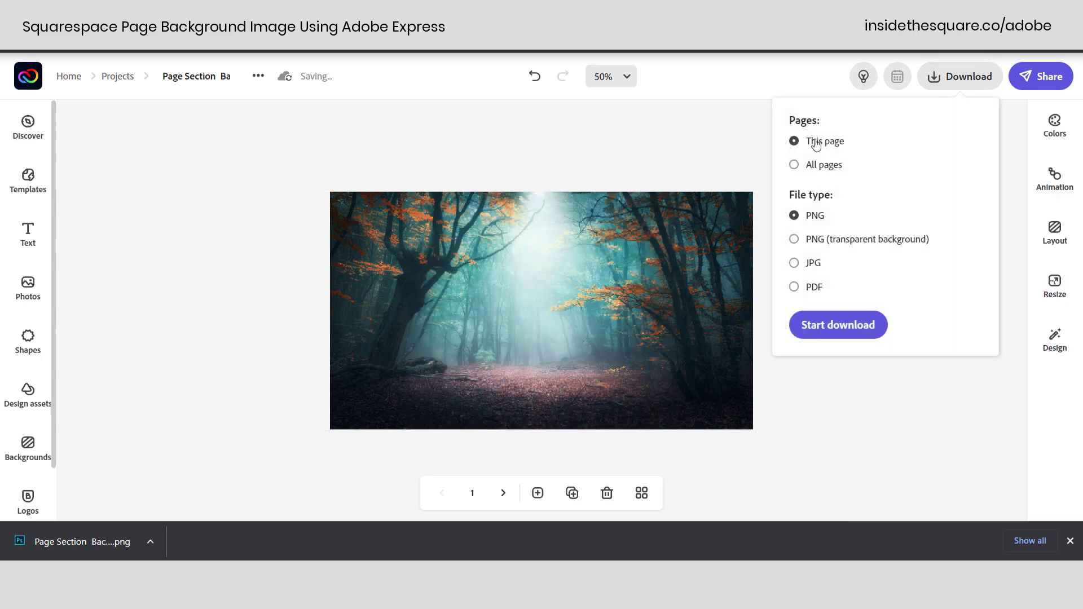
{"action": "left_click", "coordinate": [853, 325]}
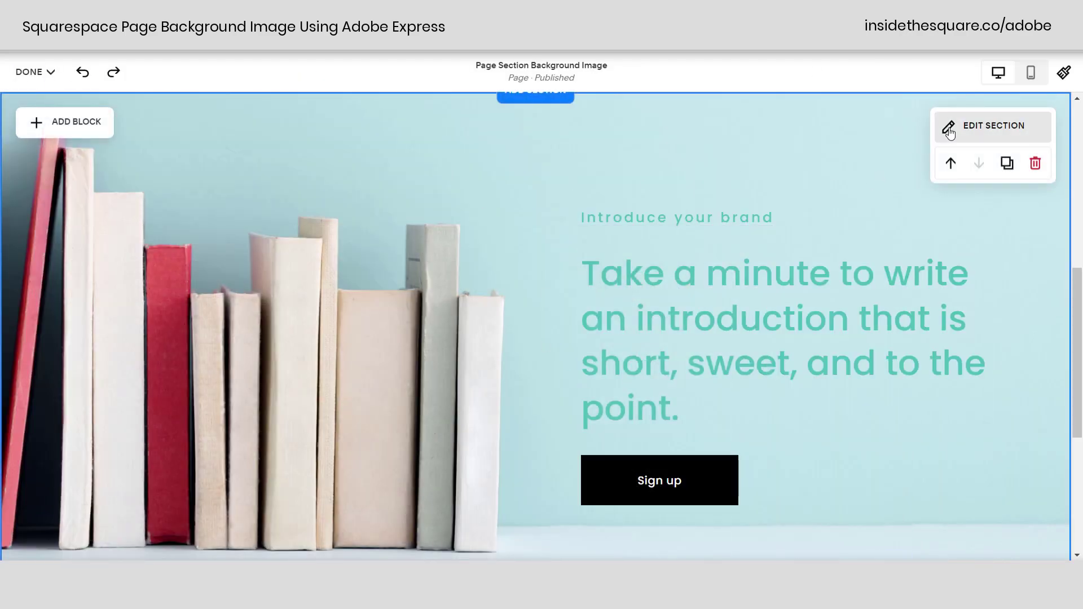
Step: Delete the bookshelf background image and upload the forest PNG as the section background
{"action": "left_click", "coordinate": [949, 133]}
{"action": "left_click", "coordinate": [927, 179]}
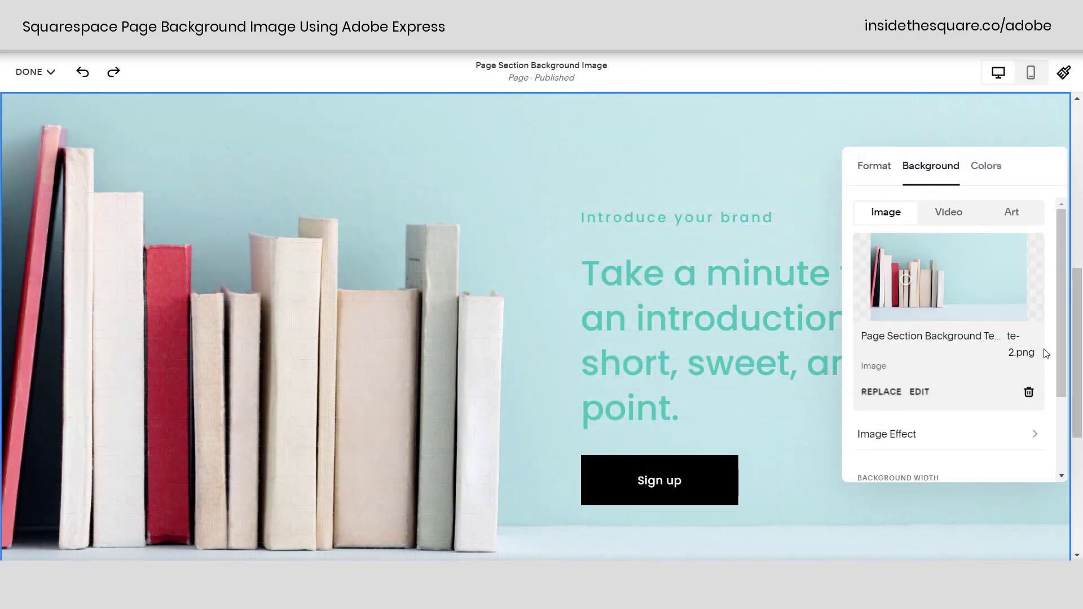
{"action": "left_click", "coordinate": [1028, 392]}
{"action": "left_click", "coordinate": [954, 270]}
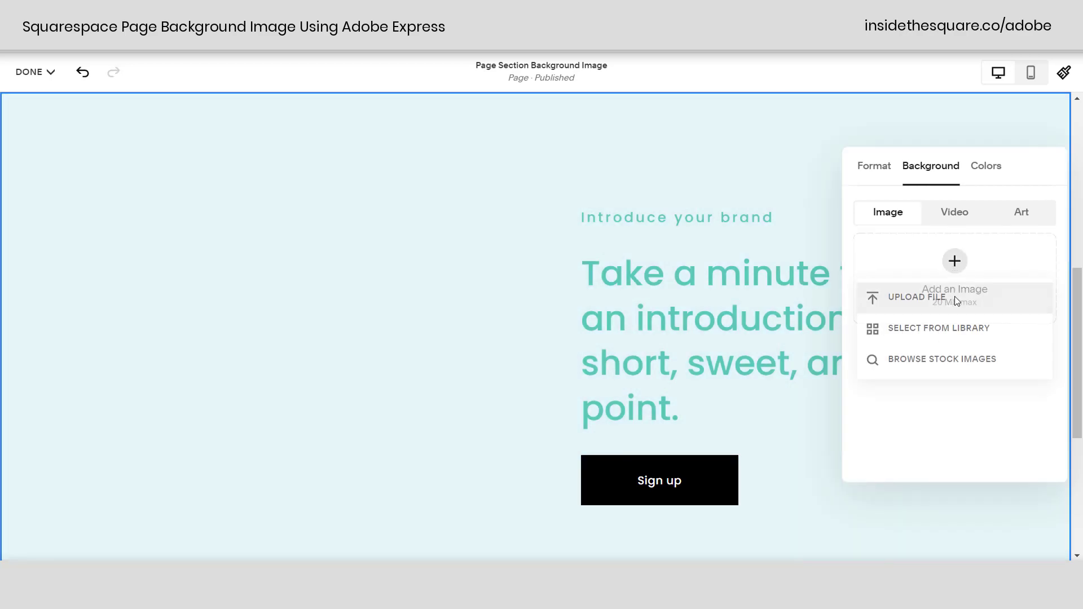
{"action": "left_click", "coordinate": [941, 297]}
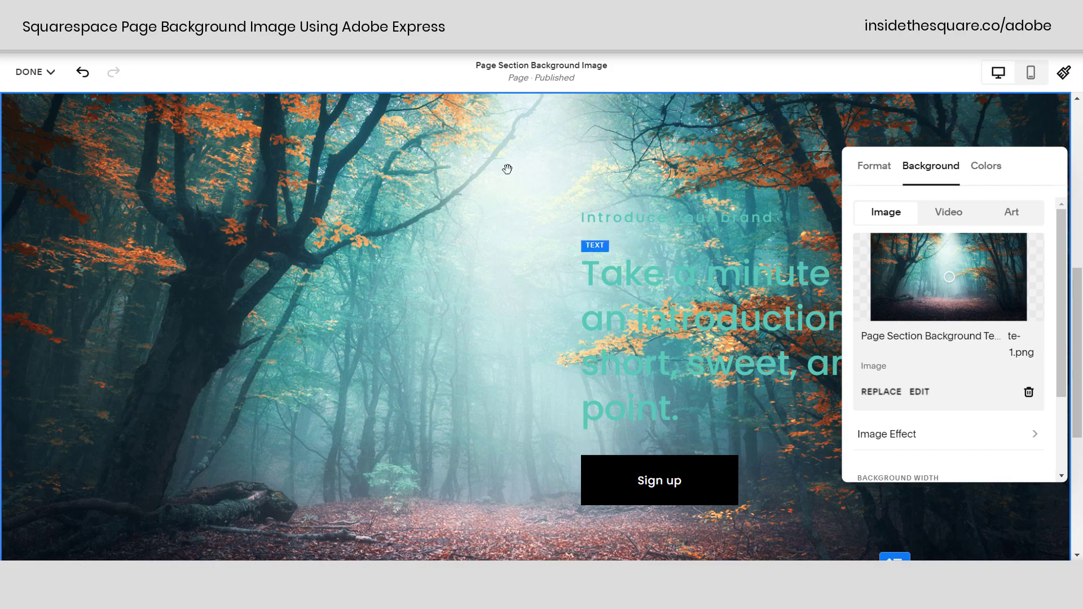
Step: Move the text and Sign up button group to the centre of the section
{"action": "left_click", "coordinate": [533, 234]}
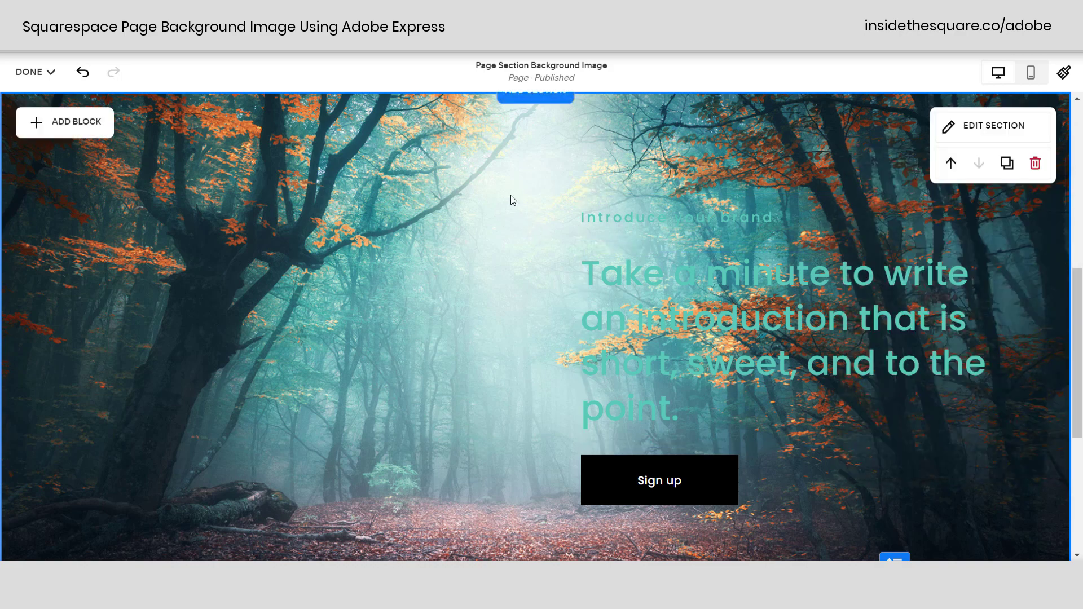
{"action": "left_click", "coordinate": [779, 370]}
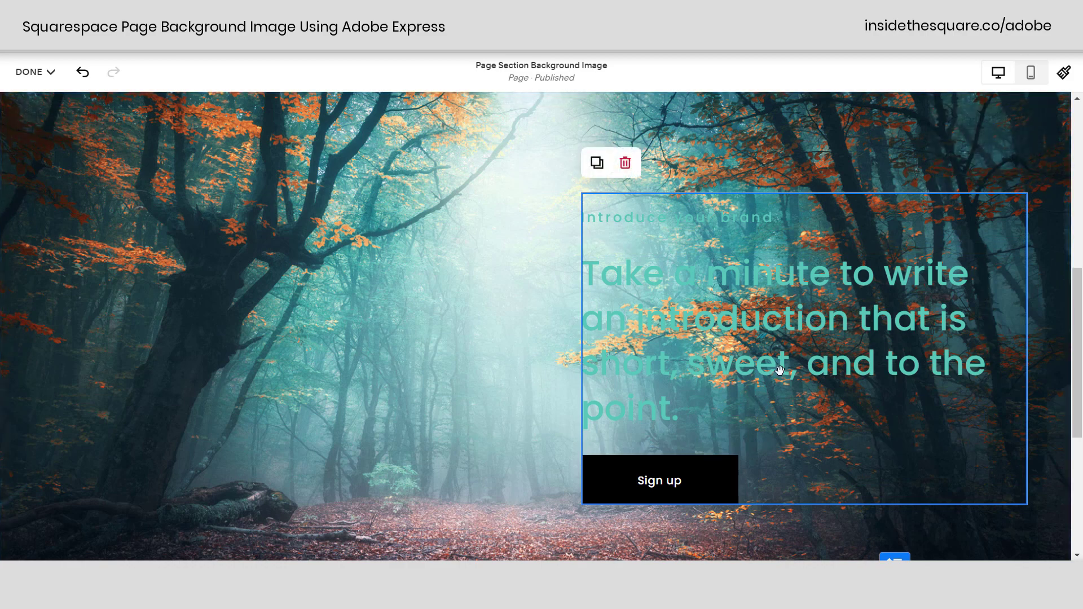
{"action": "left_click_drag", "start_coordinate": [778, 371], "coordinate": [509, 374]}
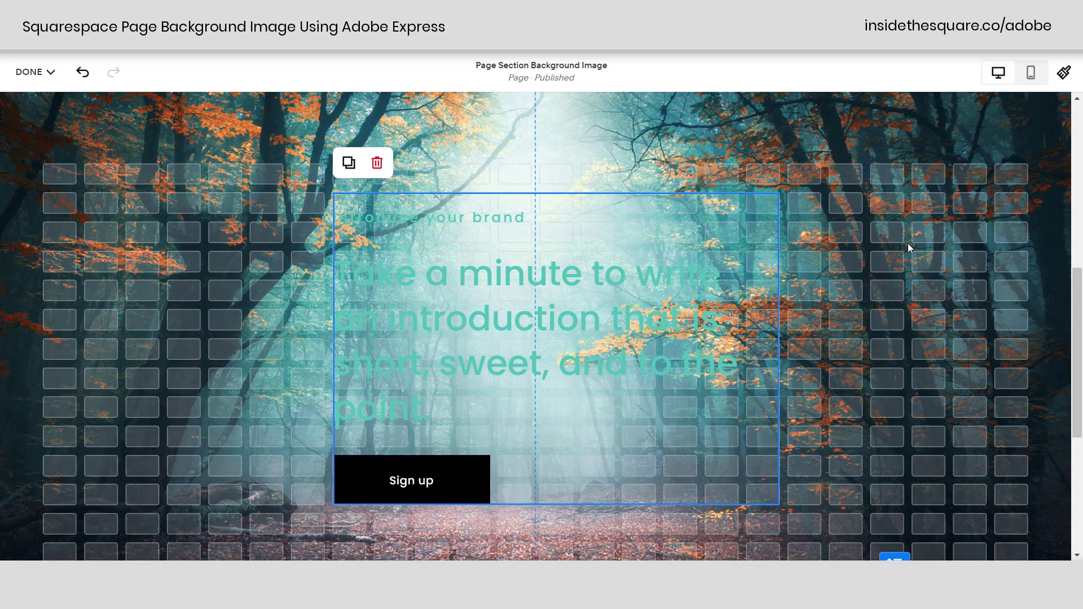
{"action": "left_click_drag", "start_coordinate": [662, 274], "coordinate": [652, 304]}
Step: Widen the headline block so its text wraps onto three lines
{"action": "left_click", "coordinate": [687, 320]}
{"action": "left_click_drag", "start_coordinate": [696, 252], "coordinate": [738, 252]}
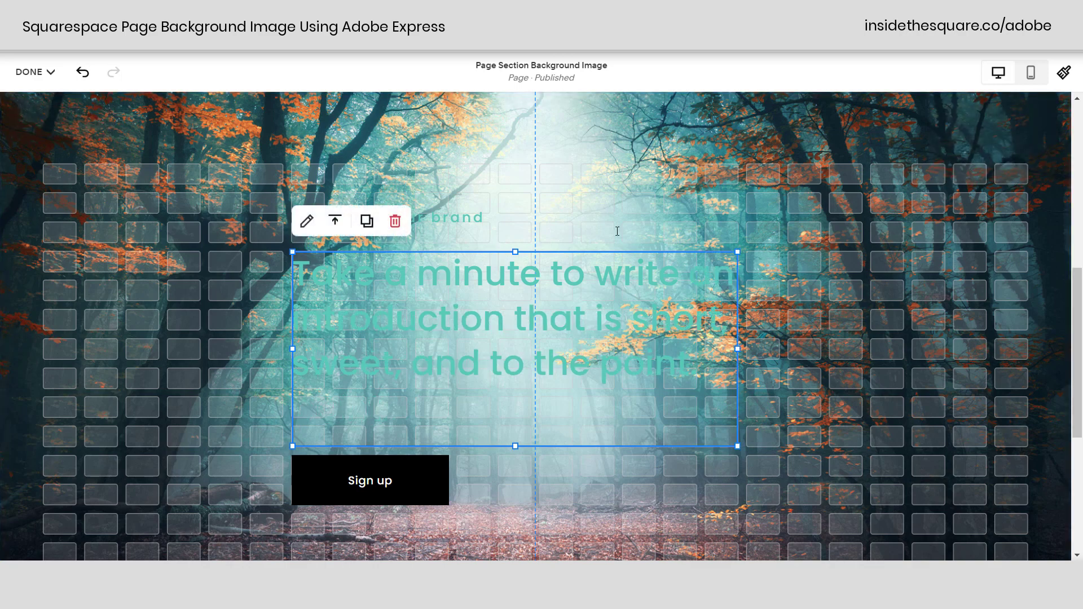
{"action": "key", "text": "Escape"}
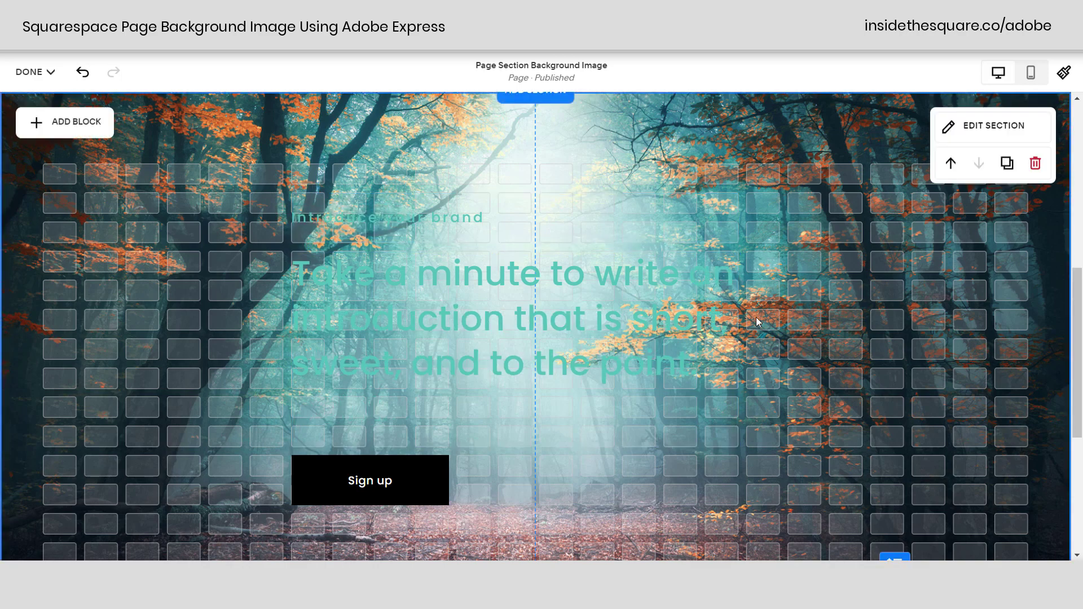
Step: Apply the Darkest 1 colour theme to the section
{"action": "left_click", "coordinate": [1022, 129]}
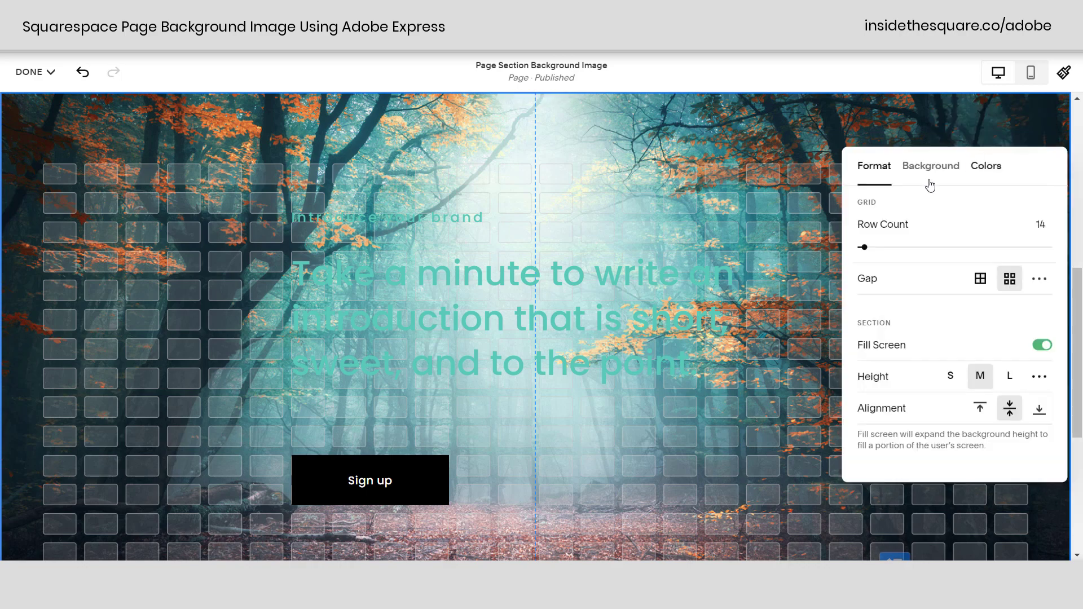
{"action": "left_click", "coordinate": [1002, 167]}
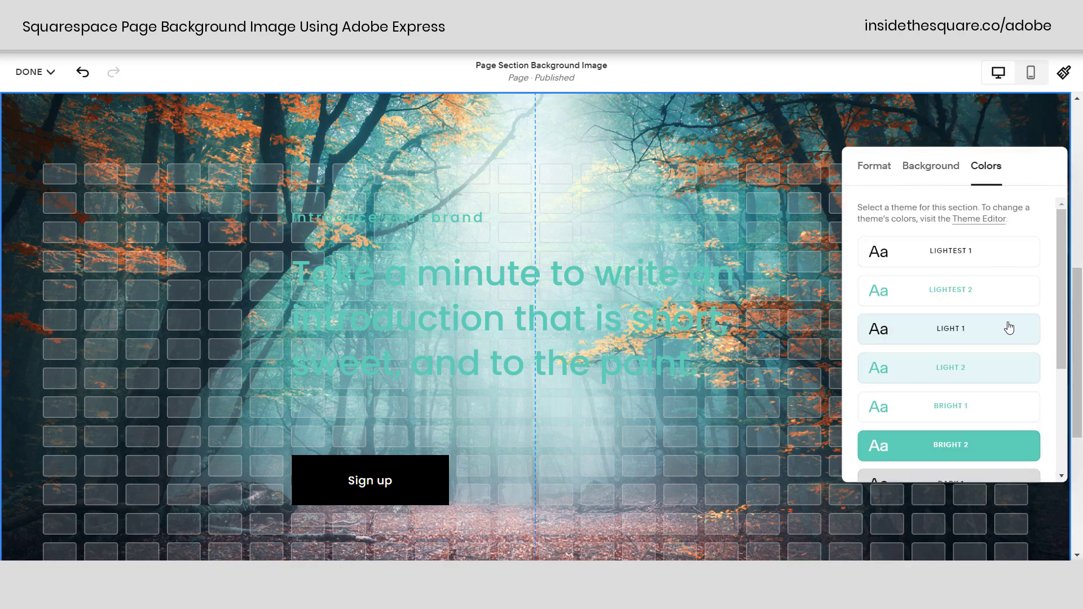
{"action": "scroll", "coordinate": [1008, 328], "scroll_direction": "down", "scroll_amount": 3}
{"action": "left_click", "coordinate": [982, 272]}
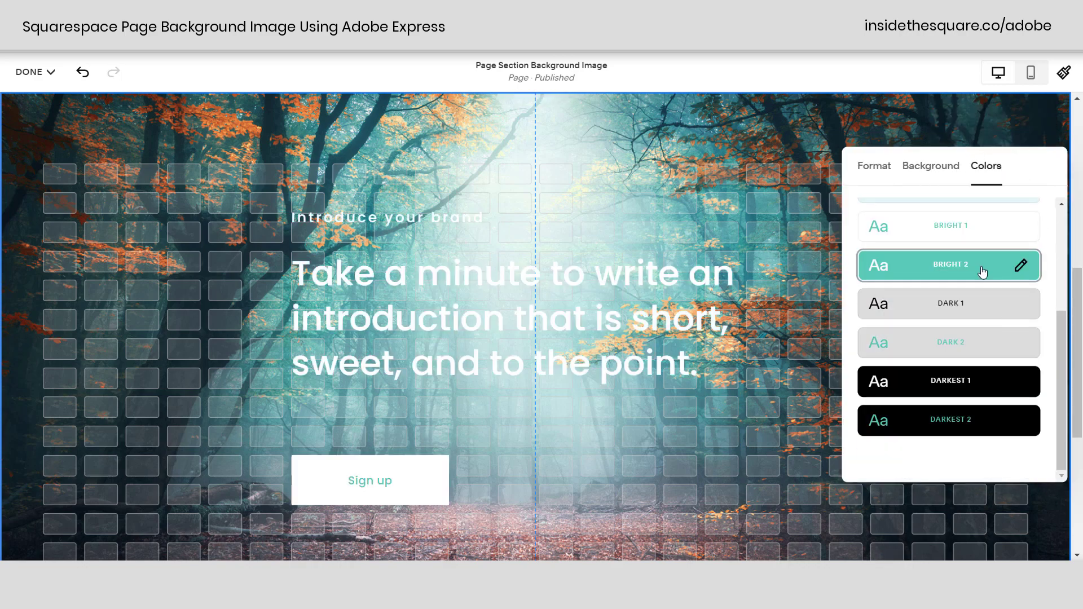
{"action": "left_click", "coordinate": [990, 380]}
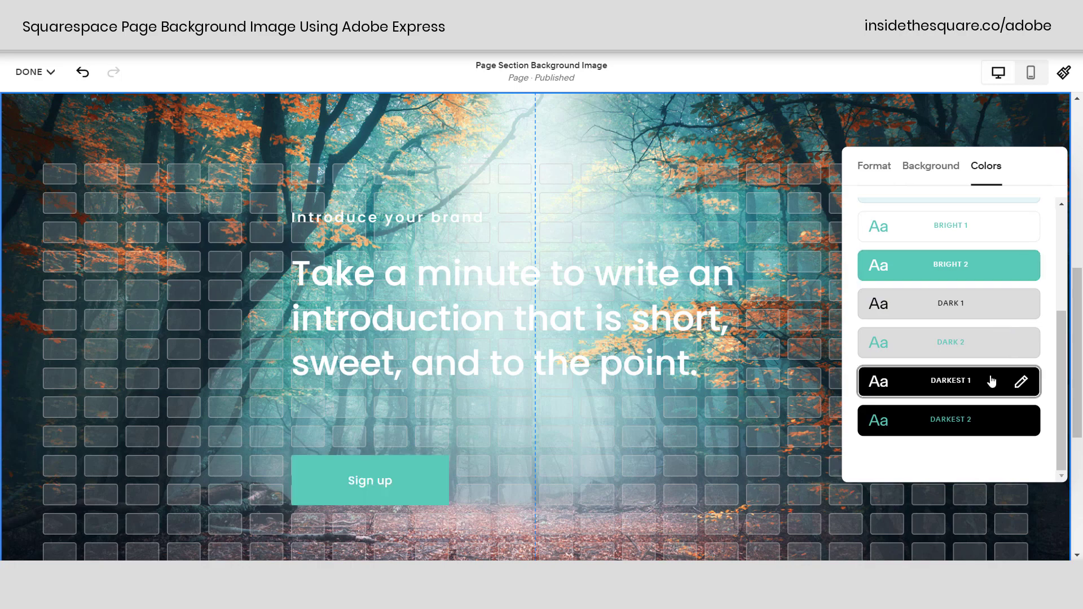
{"action": "left_click", "coordinate": [814, 140]}
Step: Raise the forest background's overlay opacity to 55%
{"action": "left_click", "coordinate": [987, 137]}
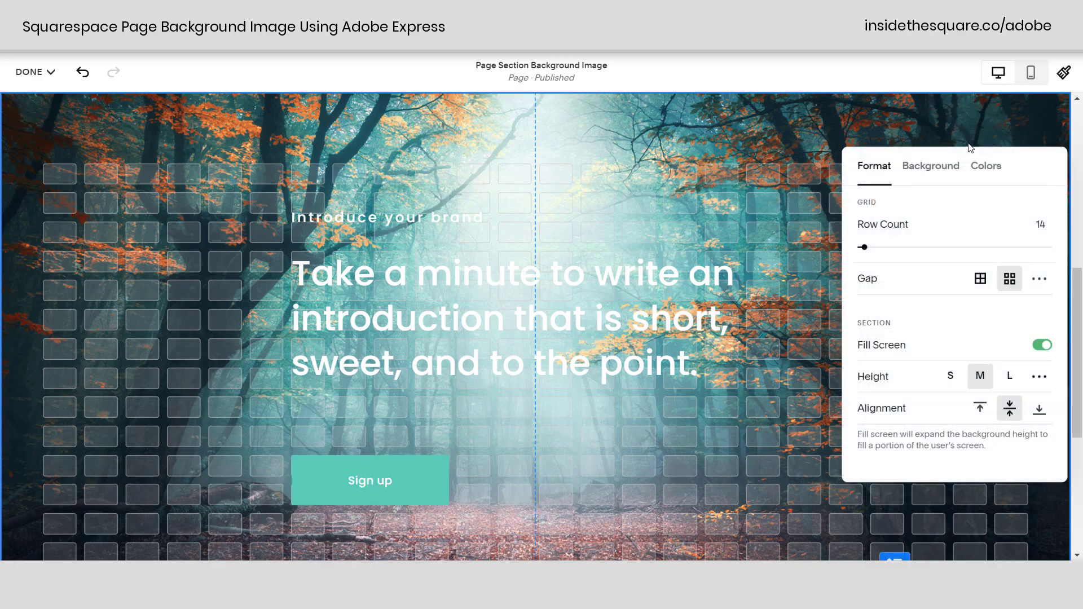
{"action": "left_click", "coordinate": [941, 174]}
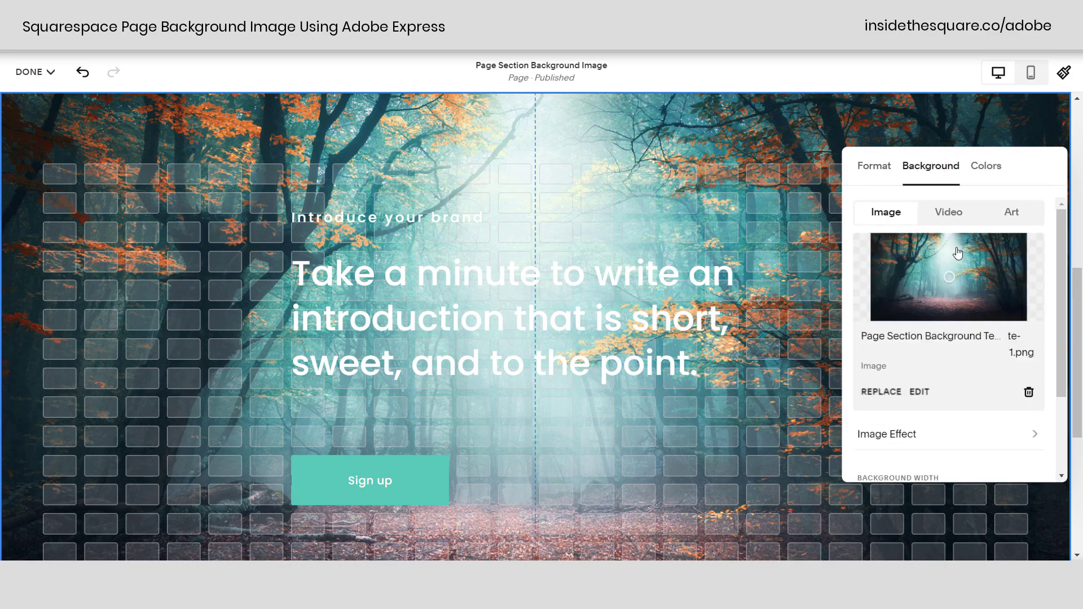
{"action": "scroll", "coordinate": [955, 249], "scroll_direction": "down", "scroll_amount": 2}
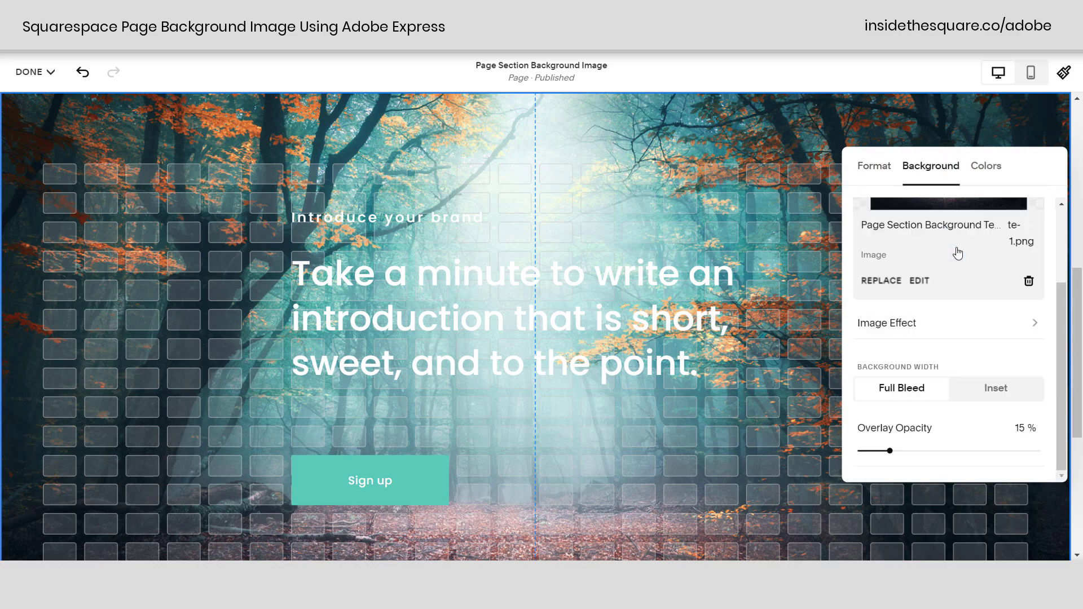
{"action": "left_click", "coordinate": [931, 453]}
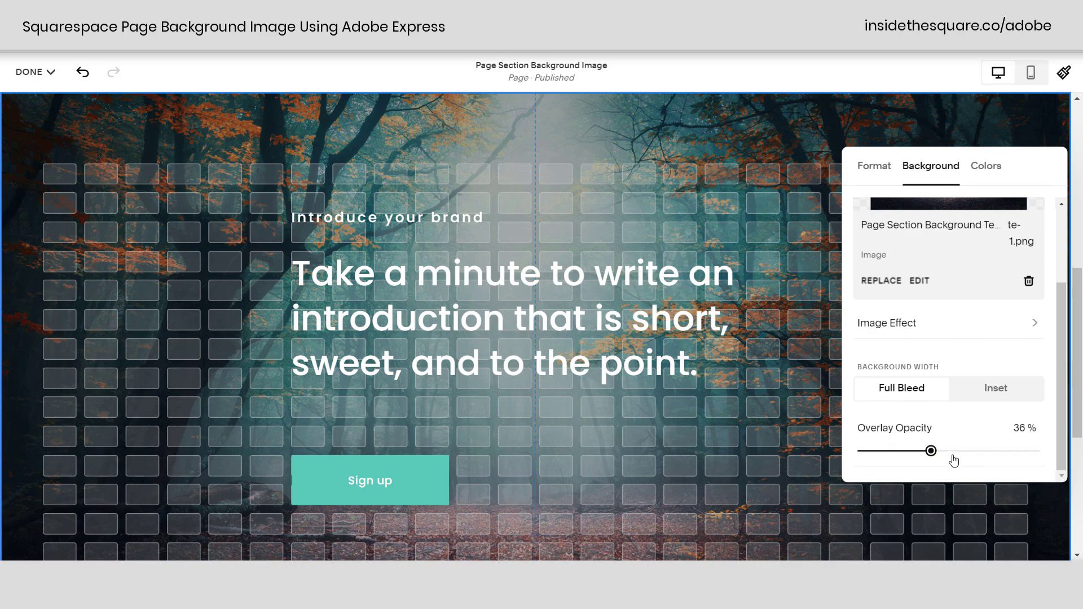
{"action": "left_click", "coordinate": [953, 454]}
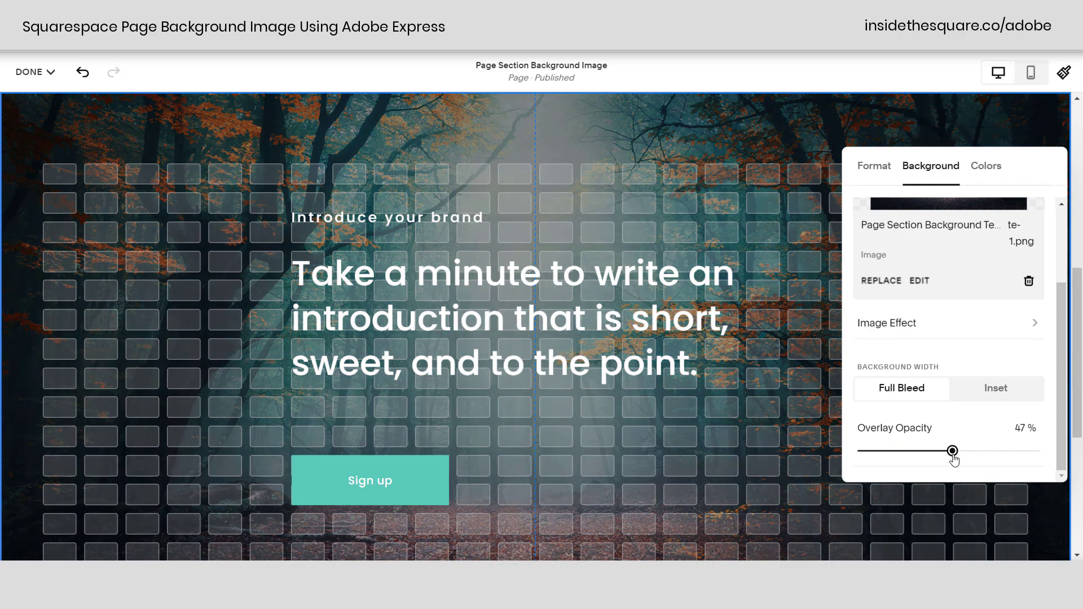
{"action": "left_click", "coordinate": [967, 453]}
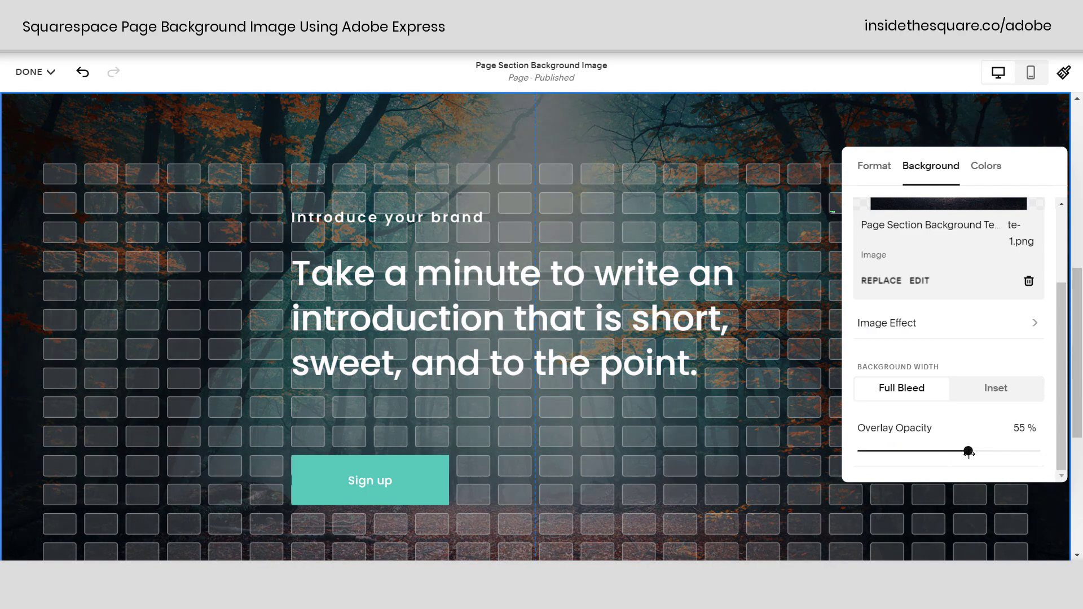
{"action": "left_click", "coordinate": [735, 448]}
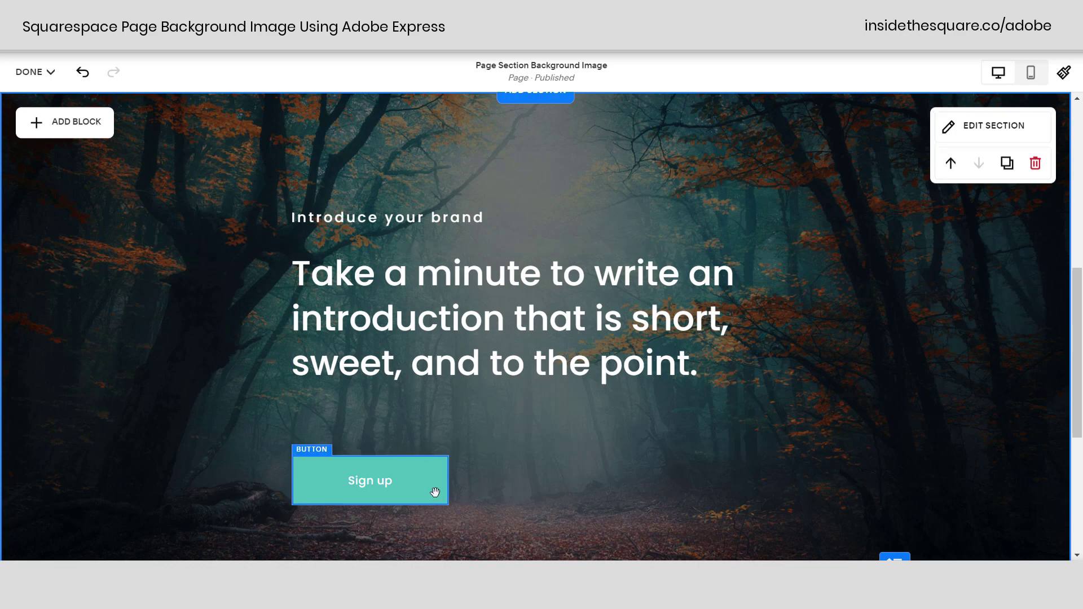
Step: Move the Sign up button up under the headline and check the section in mobile, then desktop view
{"action": "left_click_drag", "start_coordinate": [437, 489], "coordinate": [437, 437]}
{"action": "left_click", "coordinate": [899, 415]}
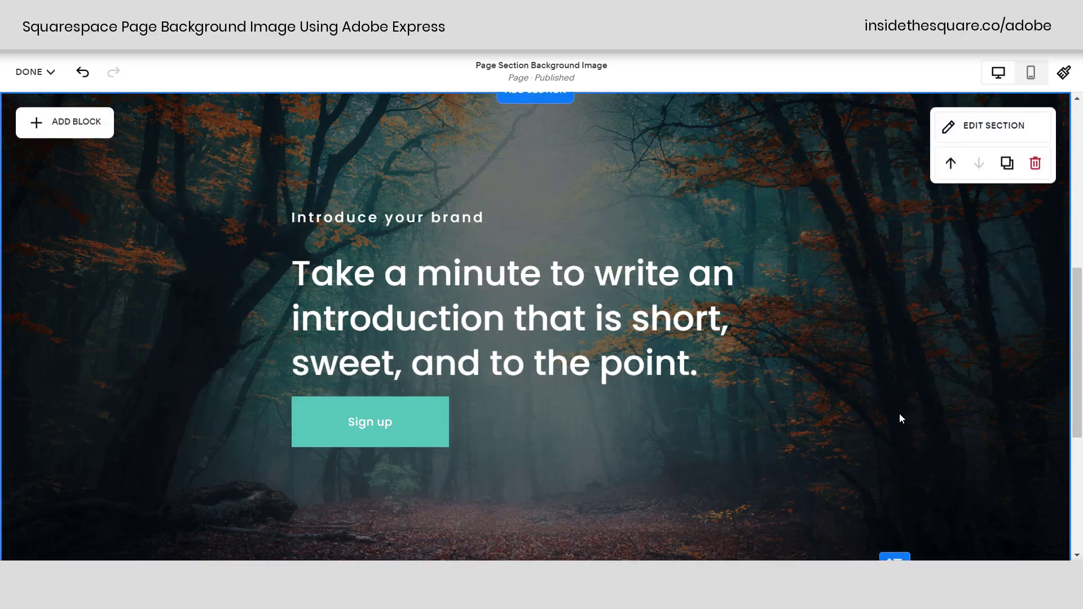
{"action": "left_click", "coordinate": [1031, 73]}
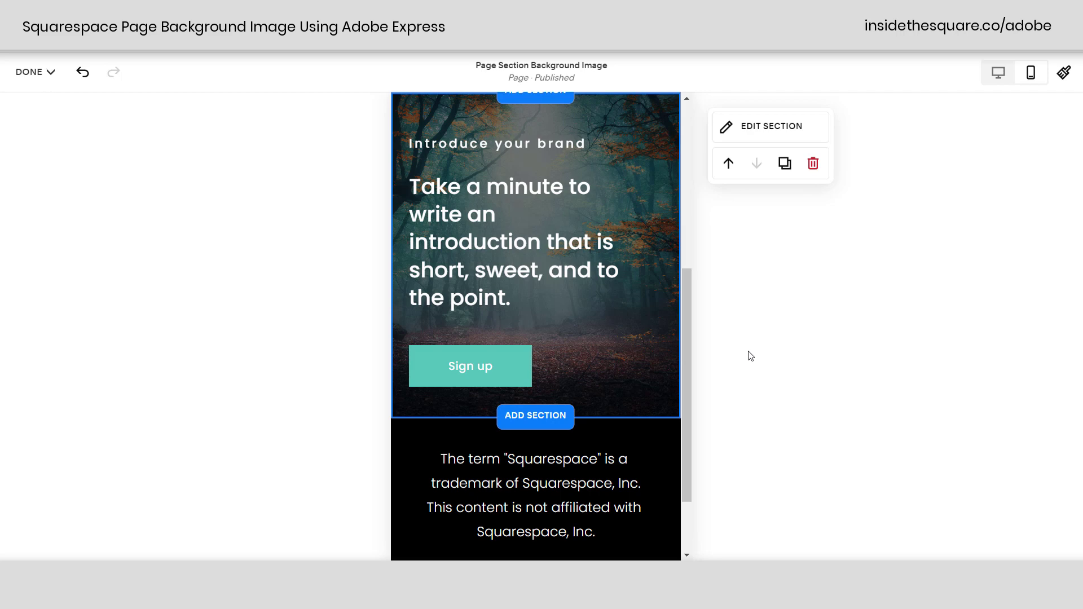
{"action": "mouse_move", "coordinate": [648, 444]}
{"action": "left_click", "coordinate": [1005, 77]}
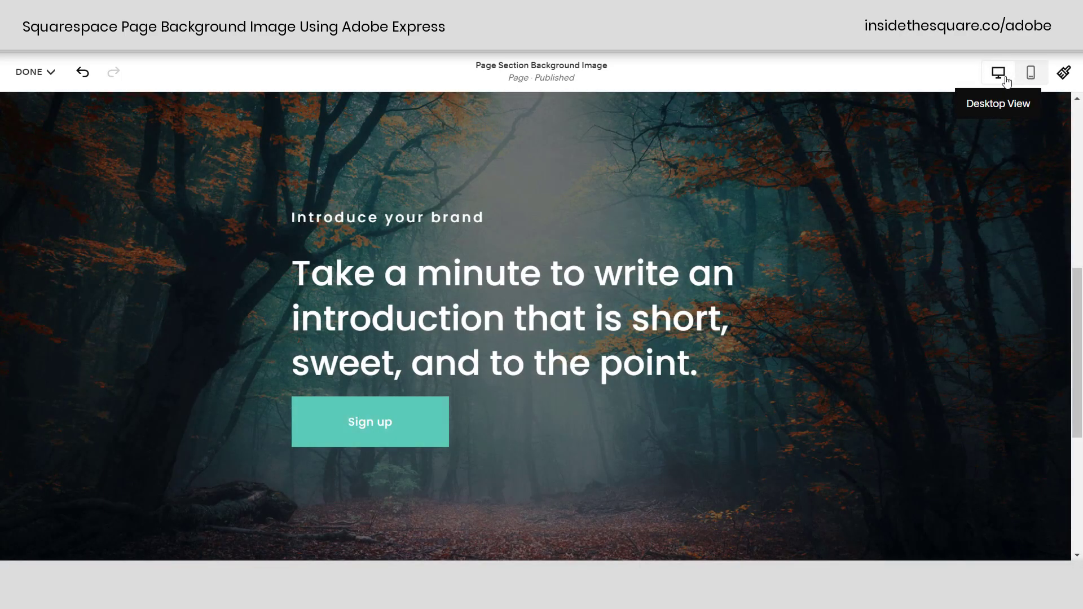
Step: Set the forest background's focal point near the bottom of the photo thumbnail
{"action": "mouse_move", "coordinate": [882, 187]}
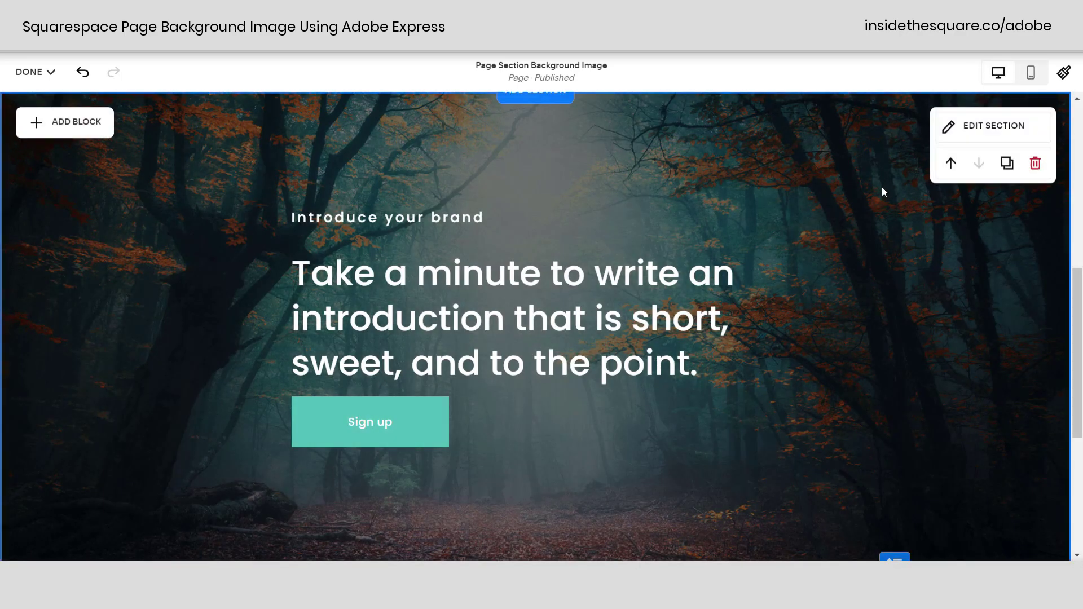
{"action": "left_click", "coordinate": [1018, 128]}
{"action": "left_click", "coordinate": [931, 168]}
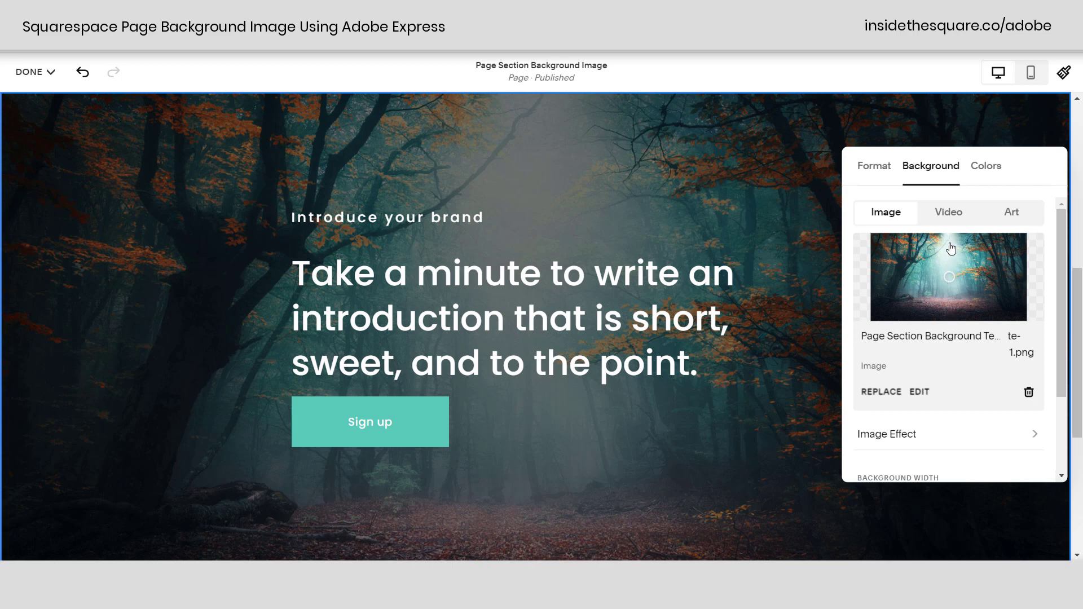
{"action": "left_click", "coordinate": [951, 248]}
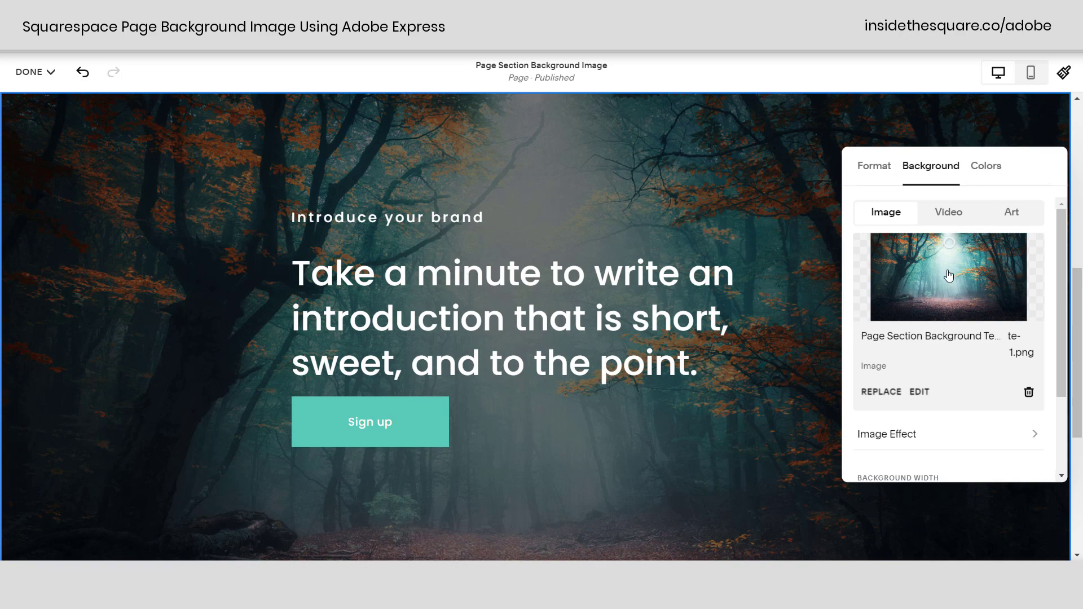
{"action": "left_click", "coordinate": [954, 318]}
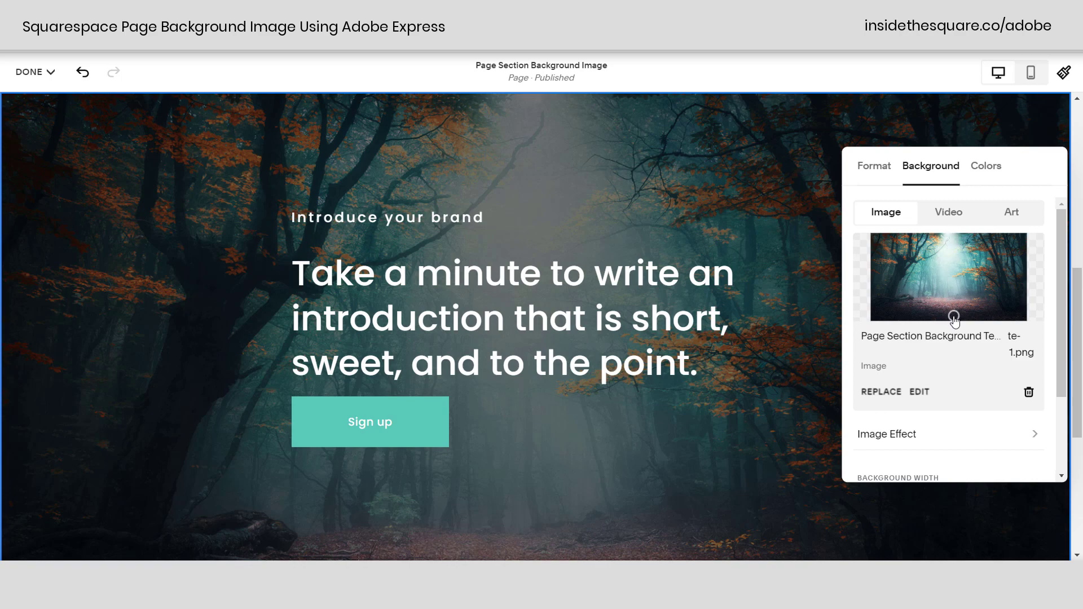